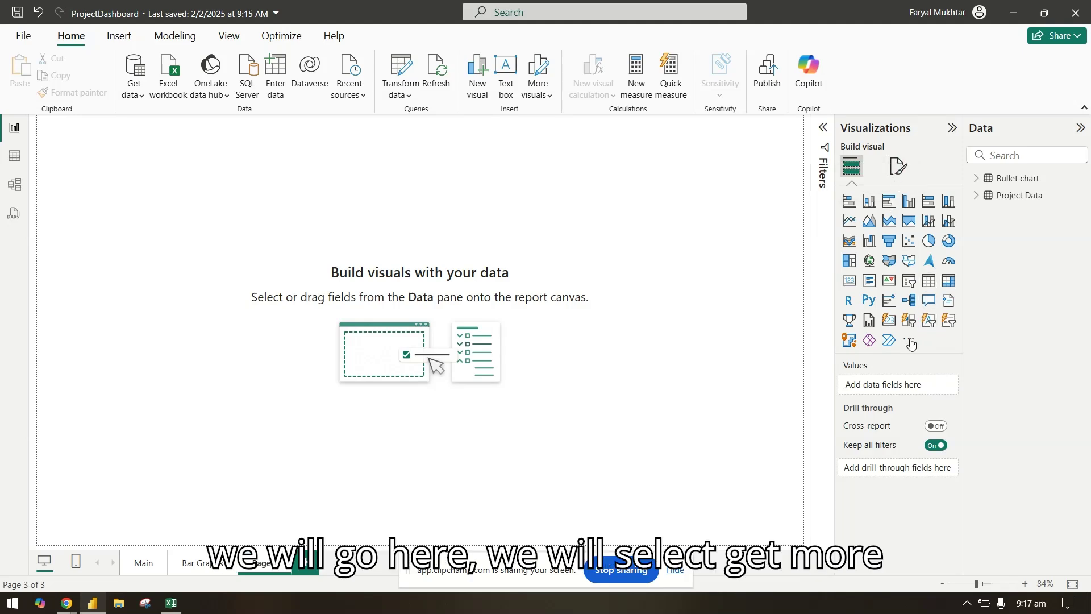
- Bring up the Visualizations pane's '...' menu for adding more visuals
left_click(909, 341)
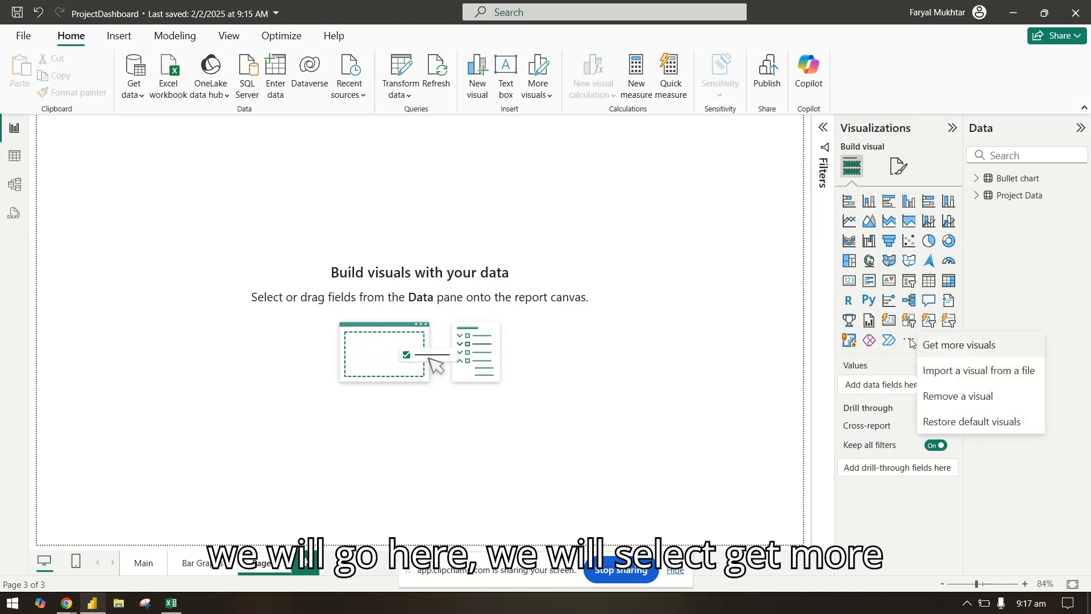
- Search the additional visuals for 'bull' and view Microsoft Corporation's Bullet Chart details
left_click(991, 346)
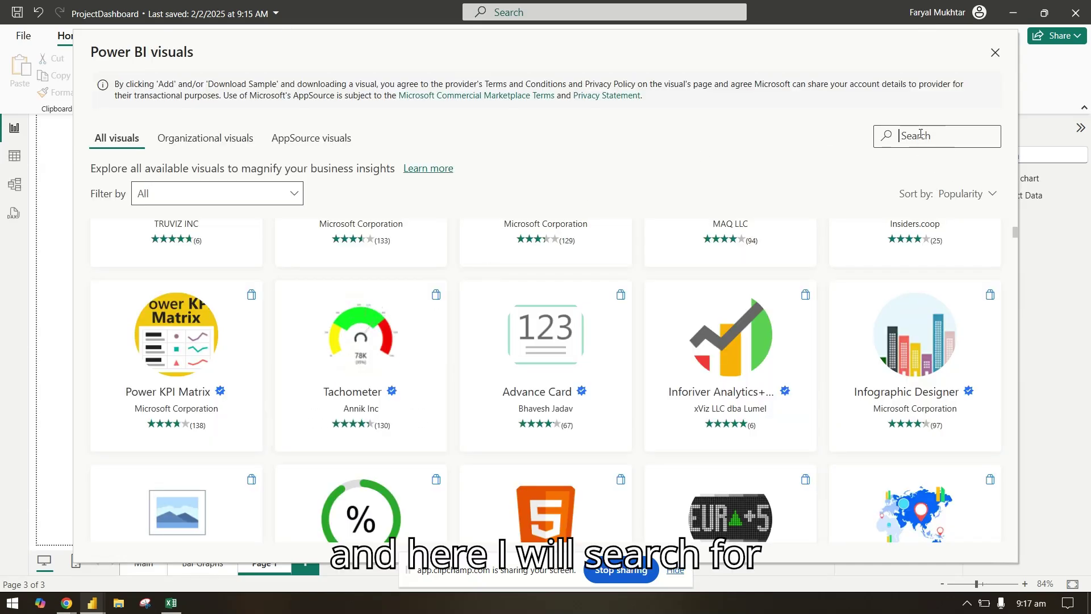
left_click(921, 134)
type("bull")
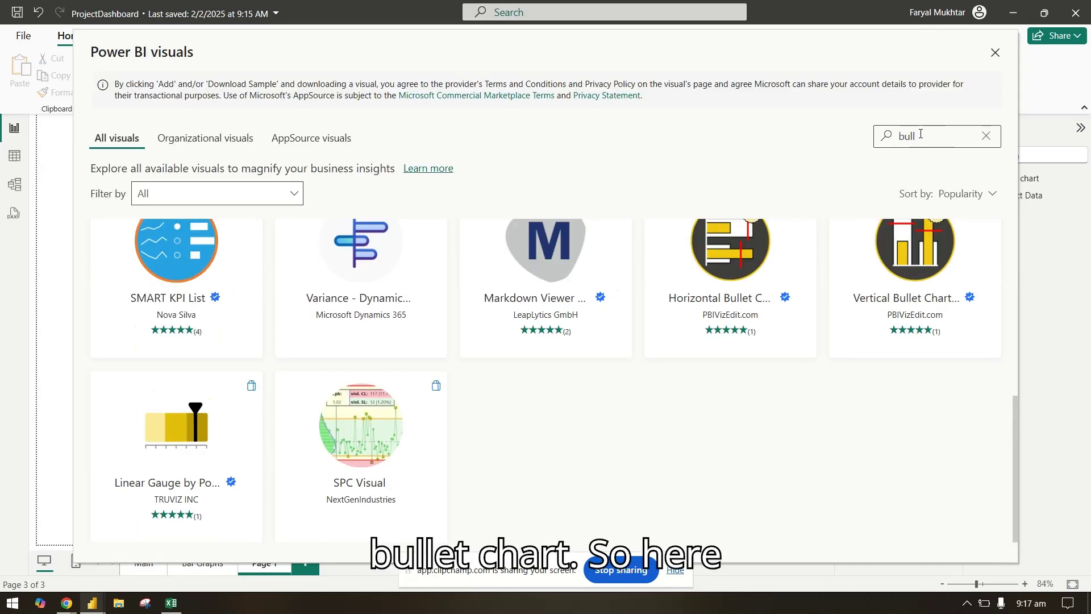
scroll(666, 230, "up", 5)
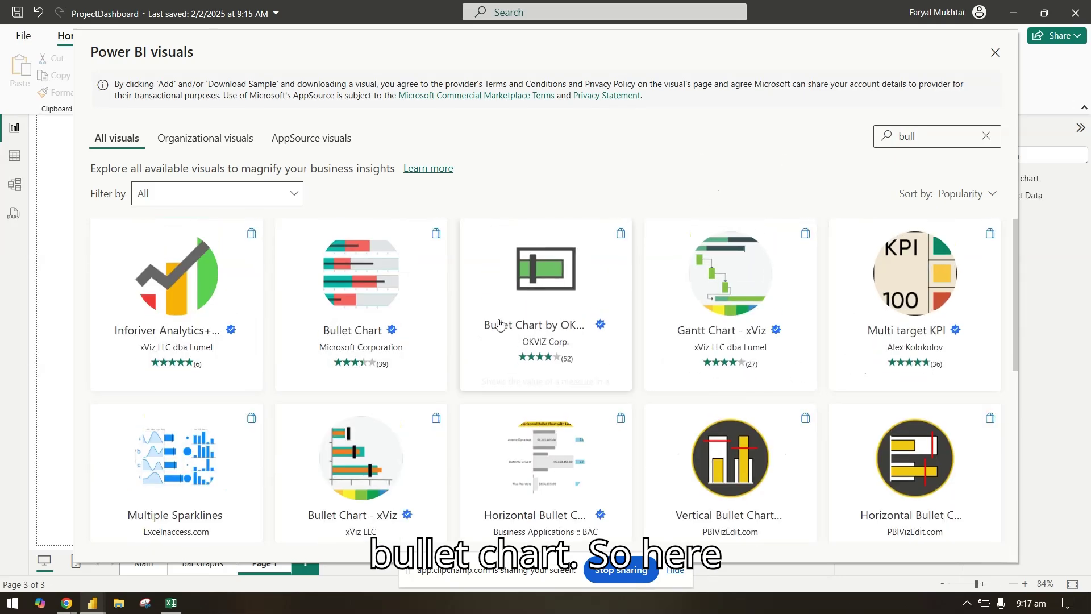
left_click(407, 309)
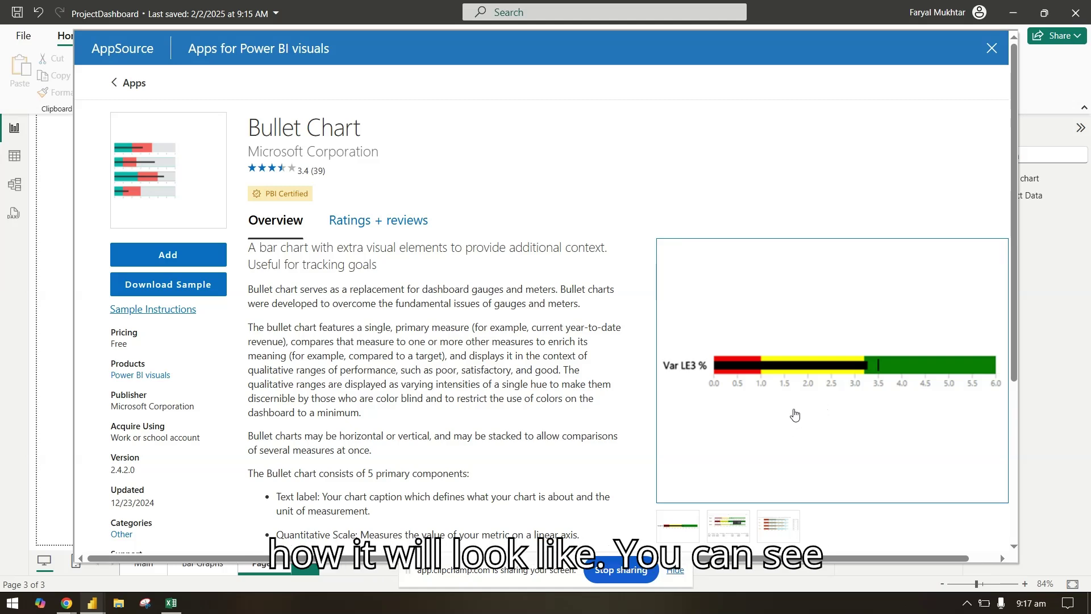
- Browse the Bullet Chart's three sample screenshots, then add the visual to the report
left_click(727, 524)
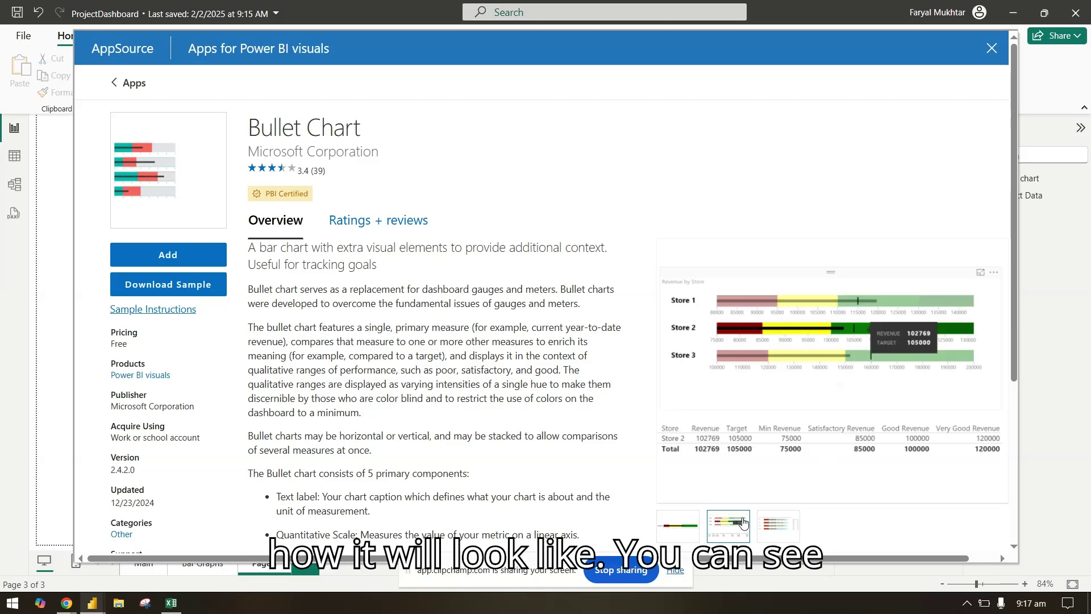
left_click(780, 524)
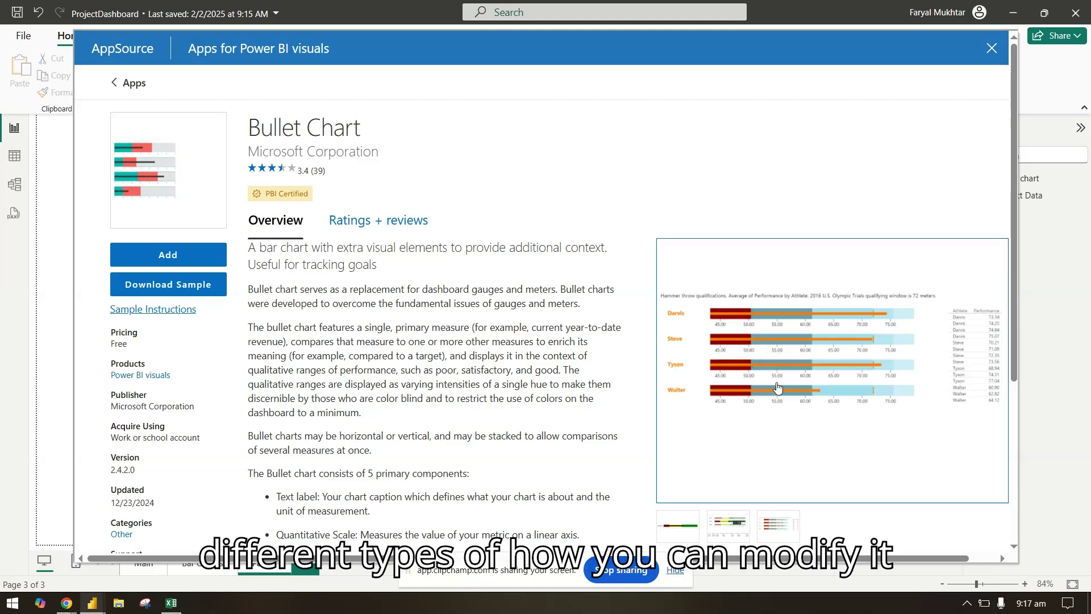
left_click(678, 524)
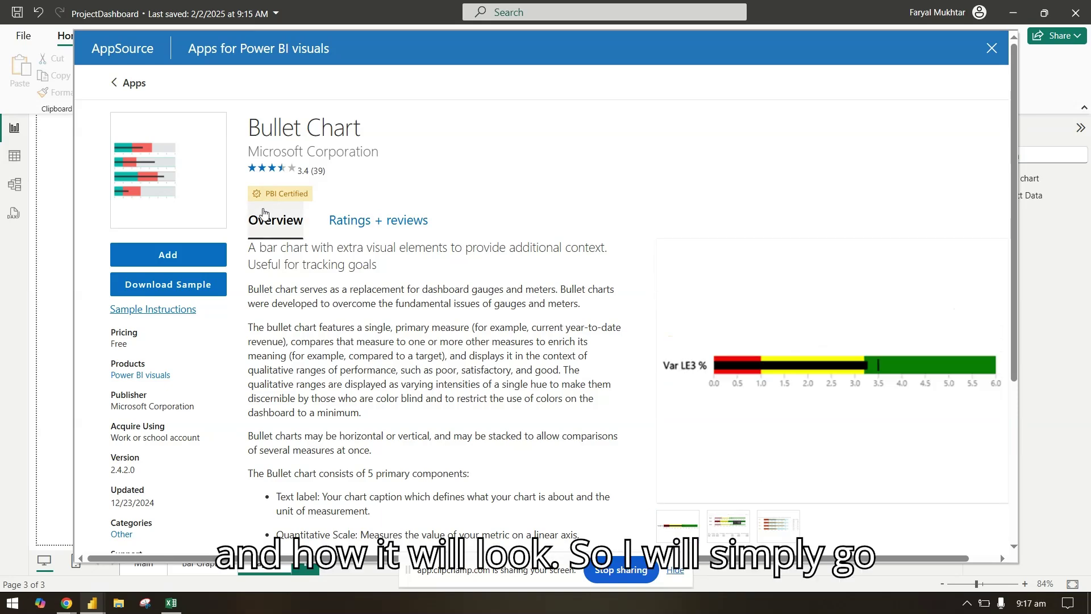
left_click(193, 260)
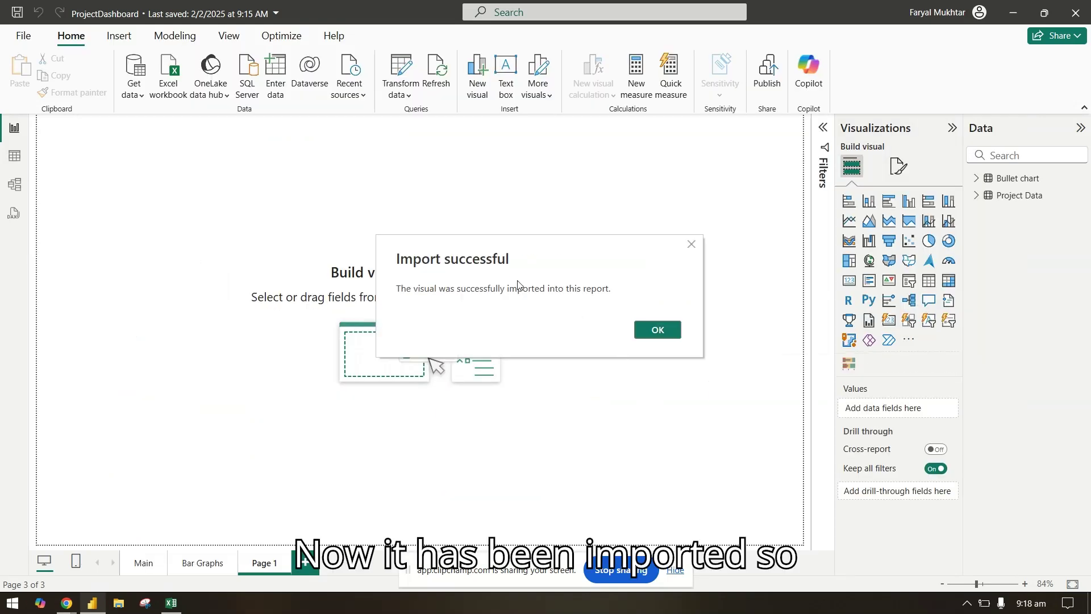
- Dismiss the import confirmation and place a blank Bullet Chart near the page centre
left_click(657, 331)
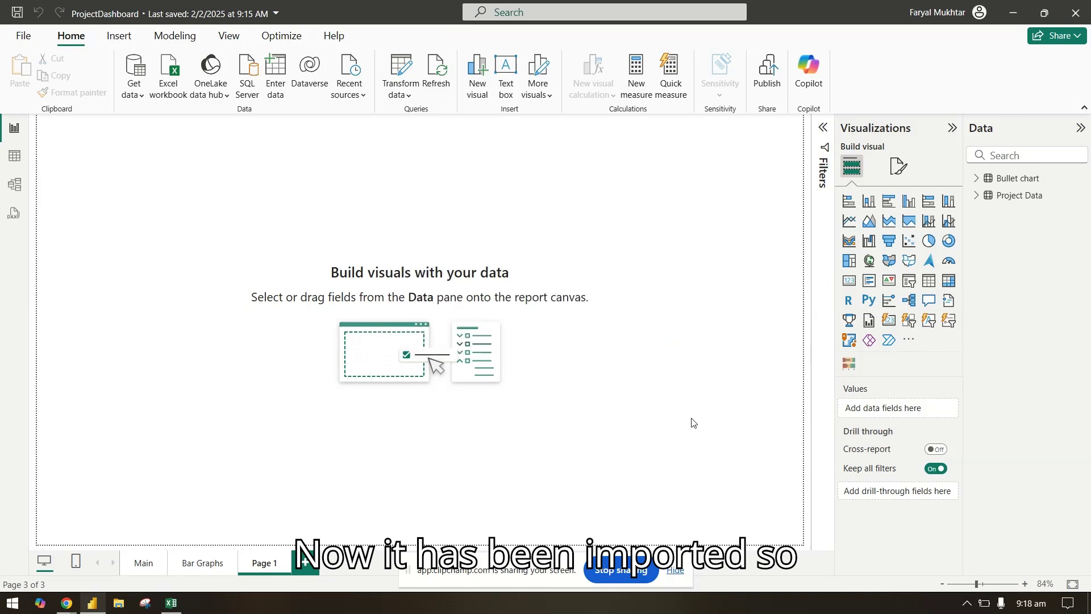
left_click(849, 364)
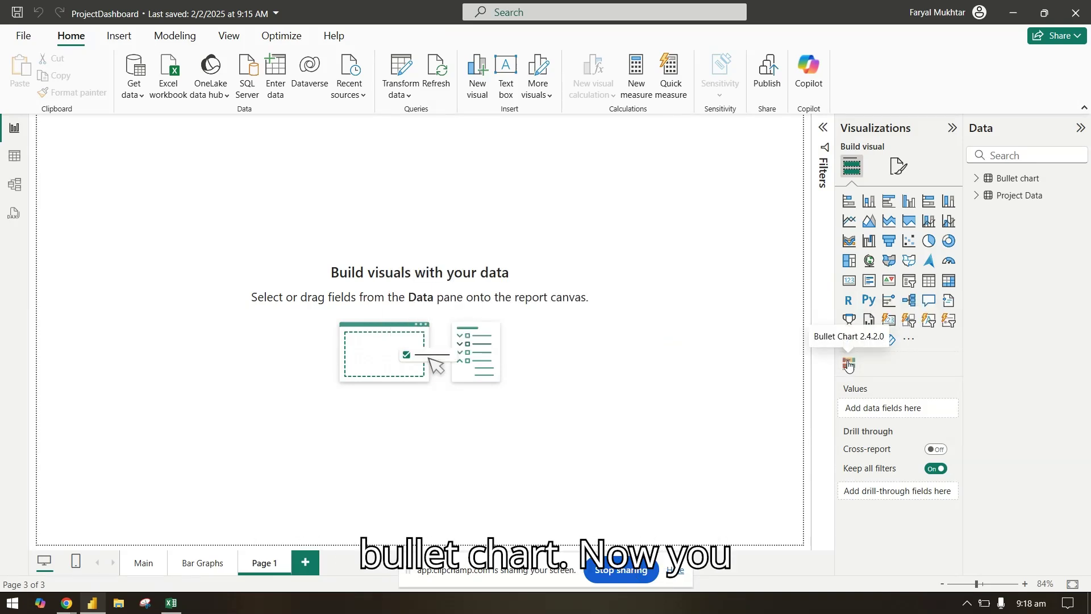
left_click_drag(163, 140, 381, 247)
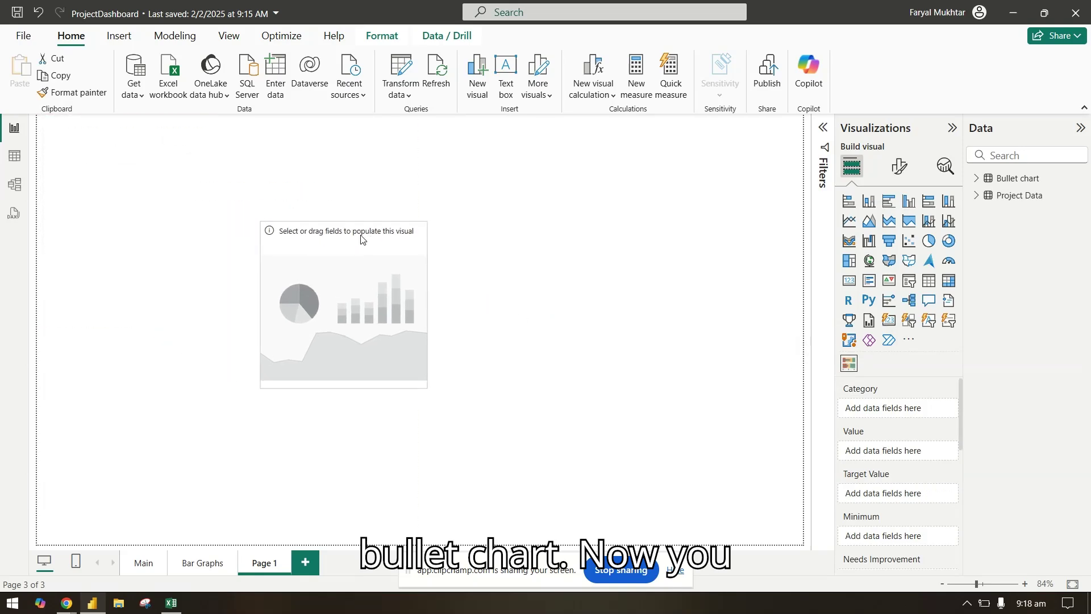
scroll(920, 474, "down", 3)
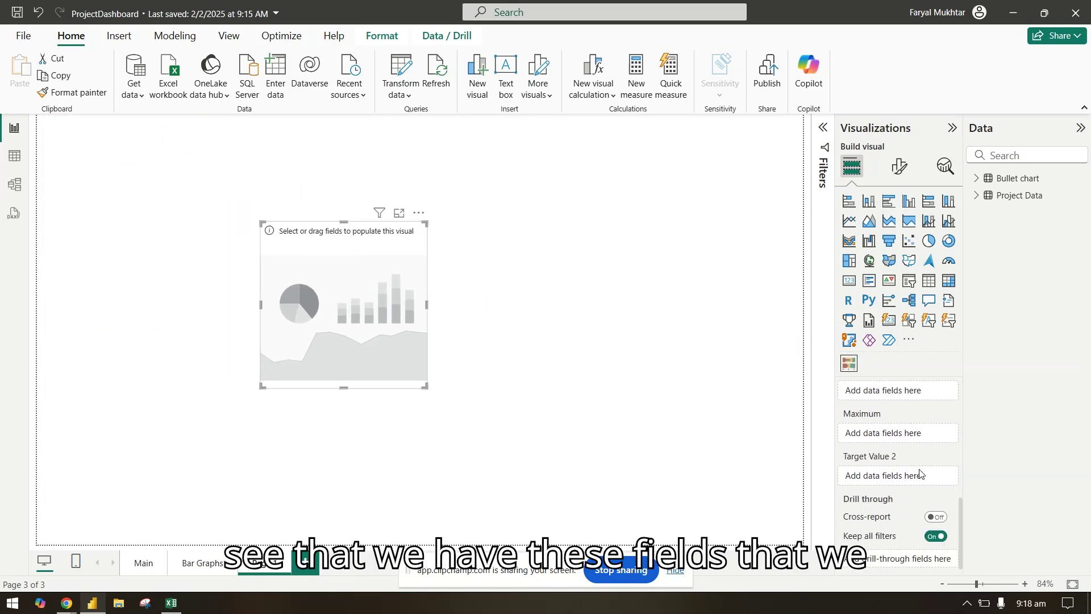
scroll(919, 473, "up", 3)
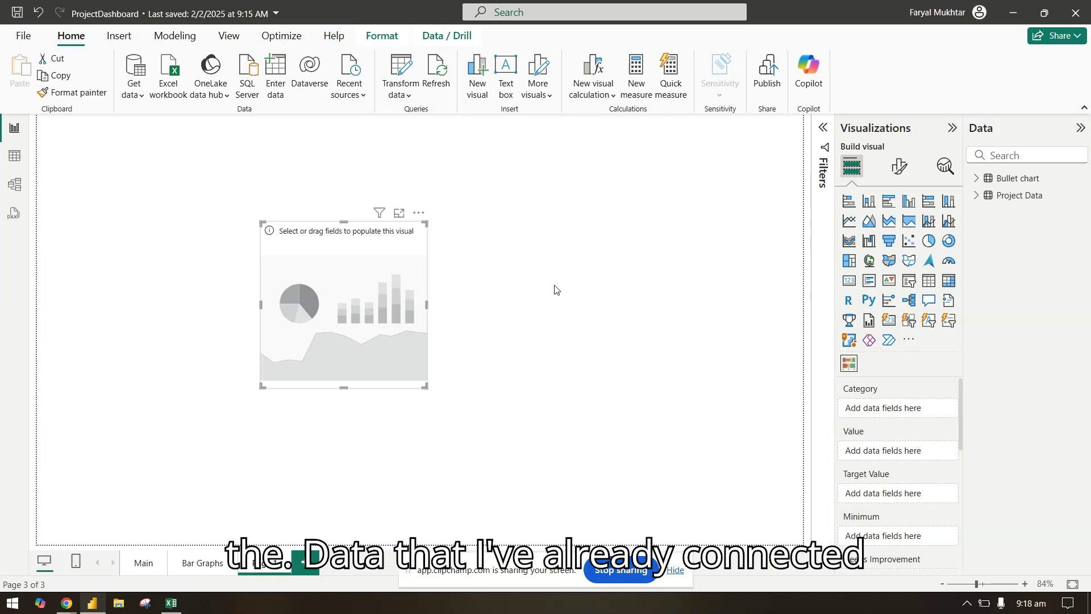
left_click(170, 603)
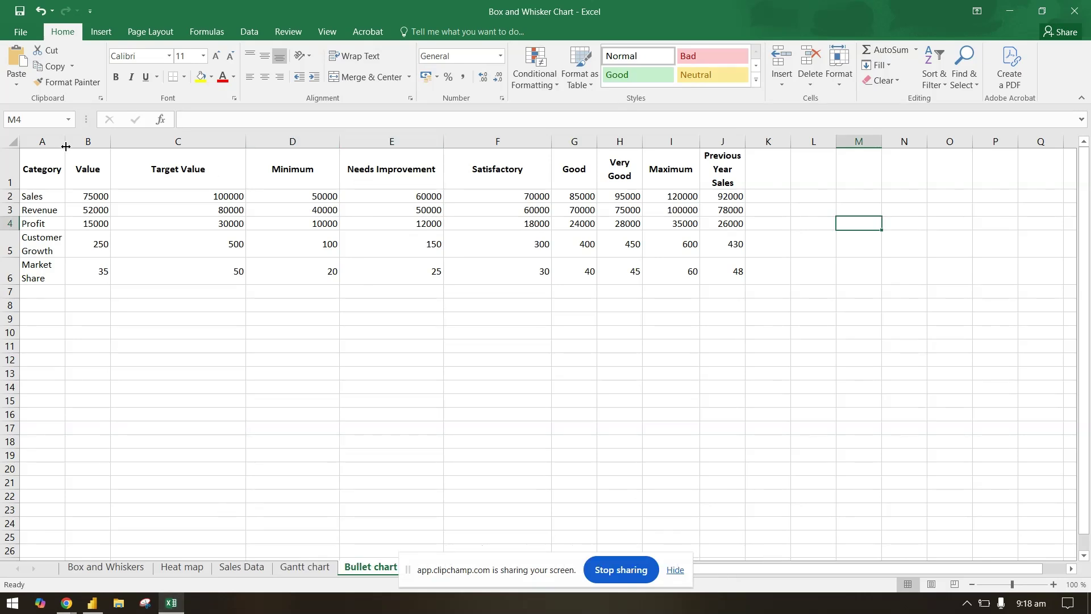
left_click_drag(66, 146, 69, 148)
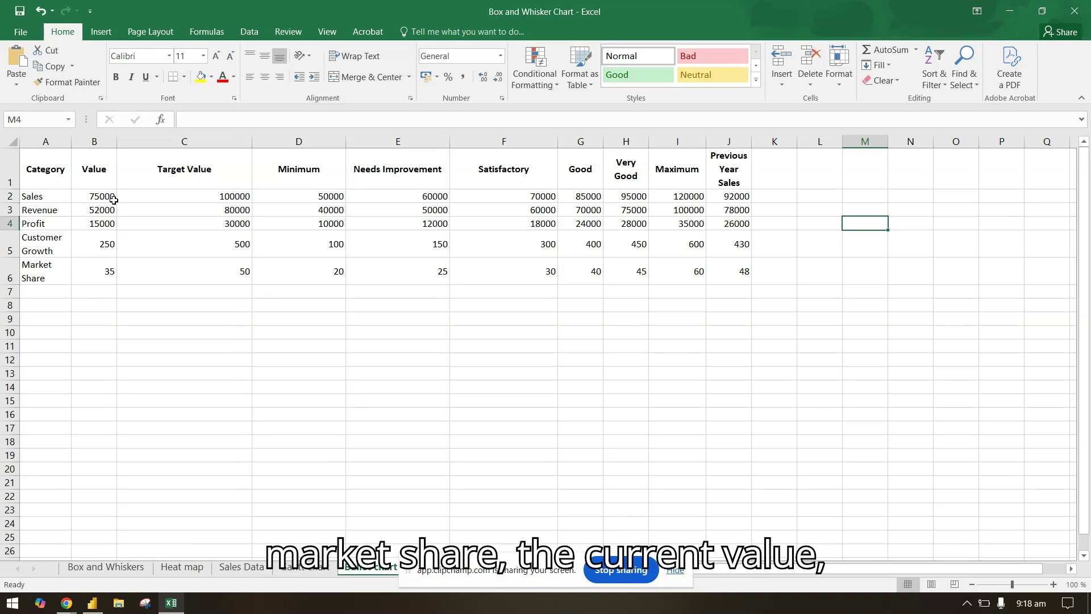
left_click(113, 199)
left_click(215, 197)
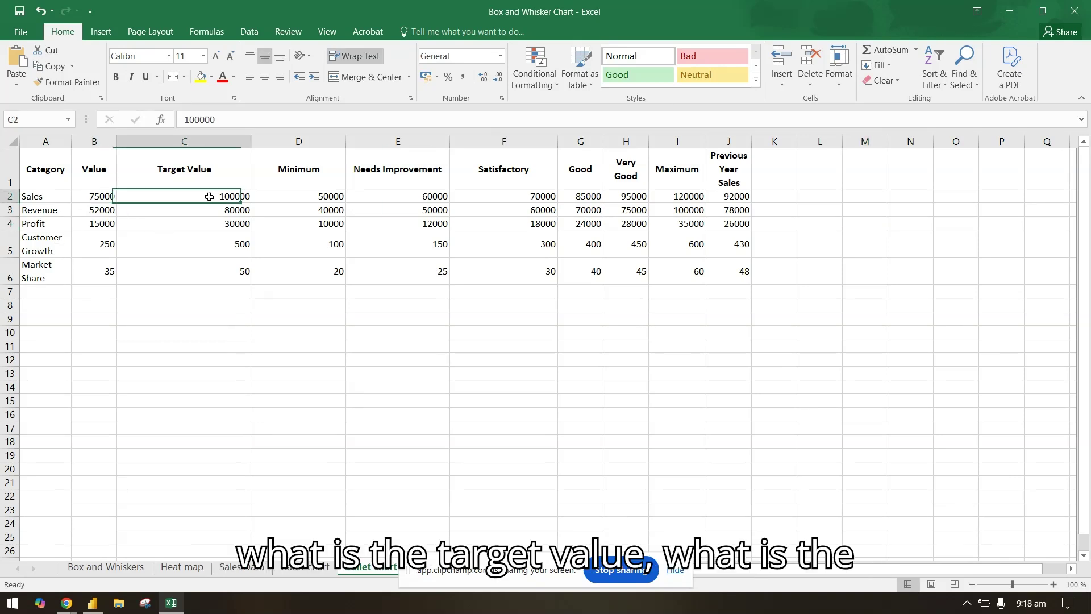
left_click(338, 198)
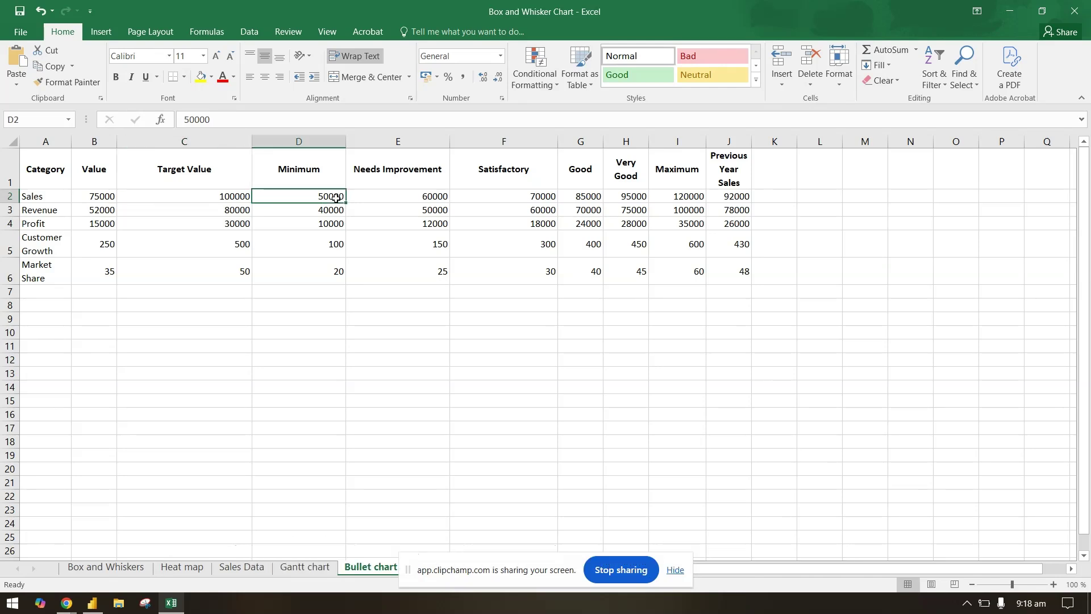
left_click(415, 196)
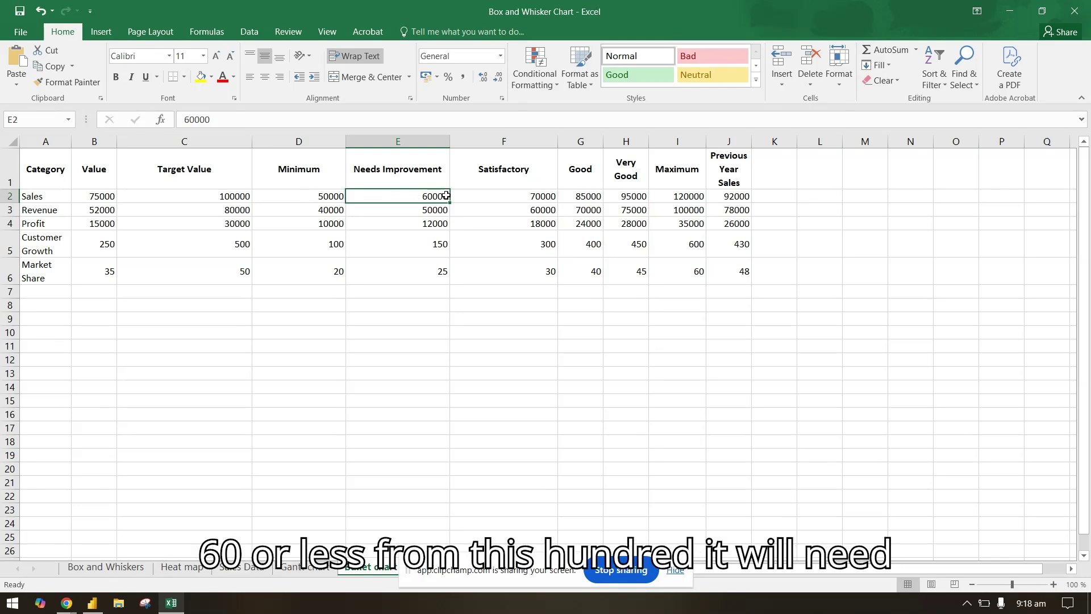
left_click(223, 196)
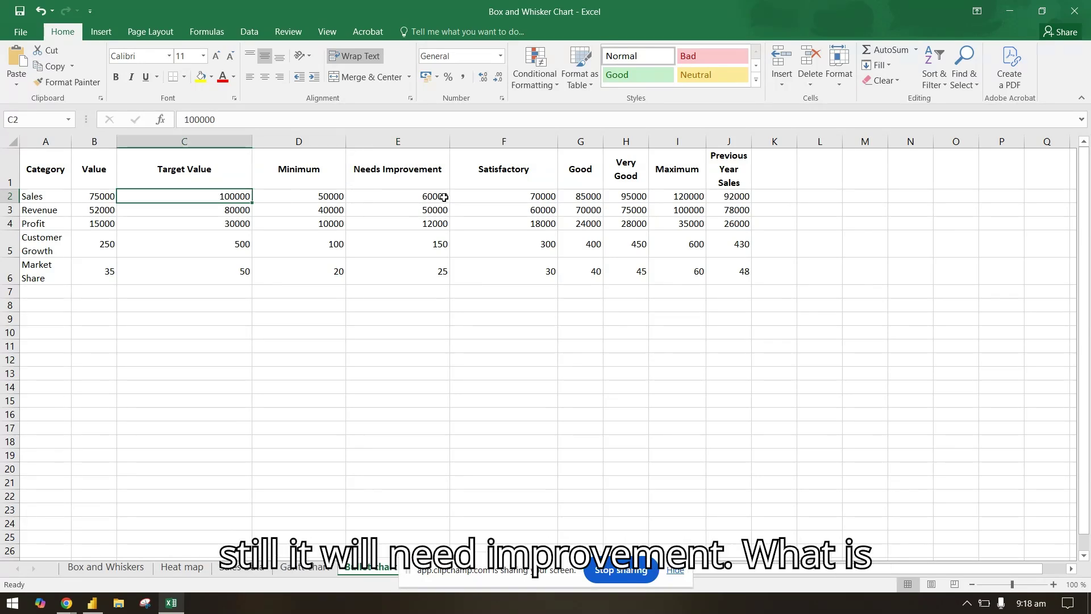
left_click(547, 196)
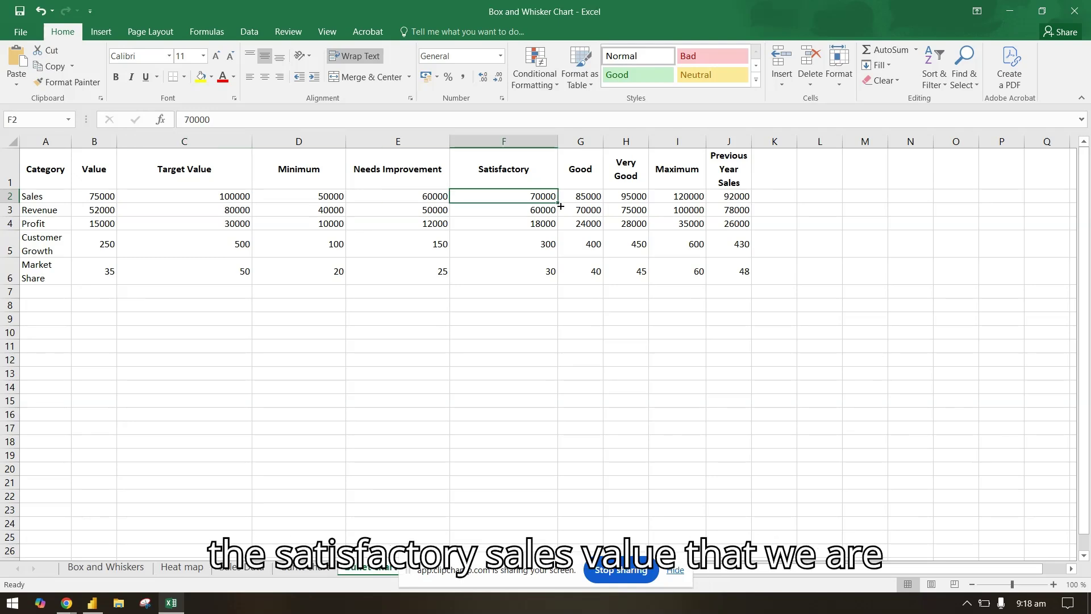
left_click(588, 195)
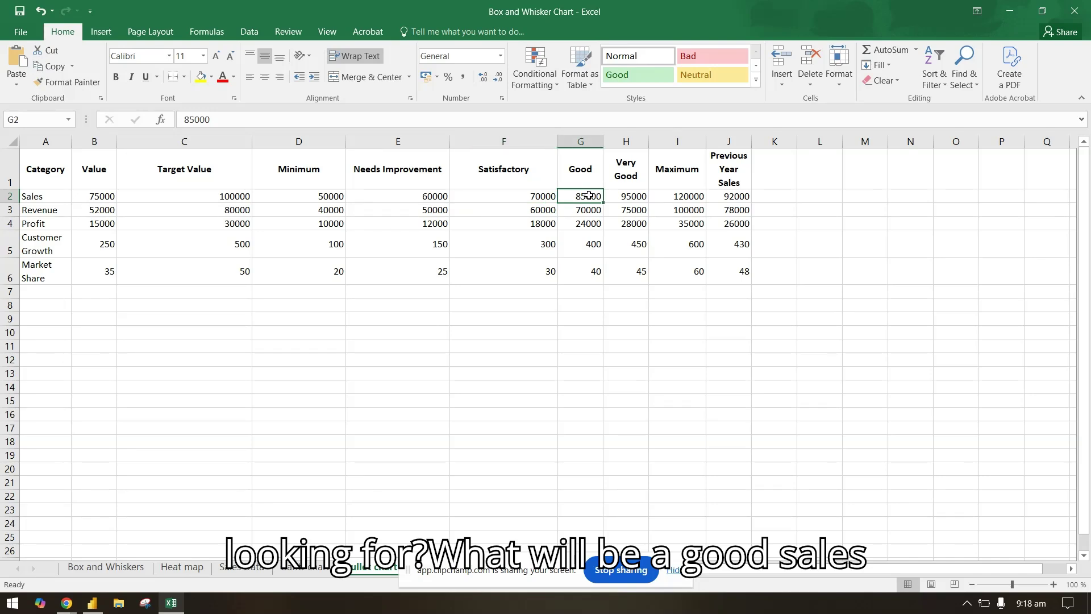
left_click(632, 192)
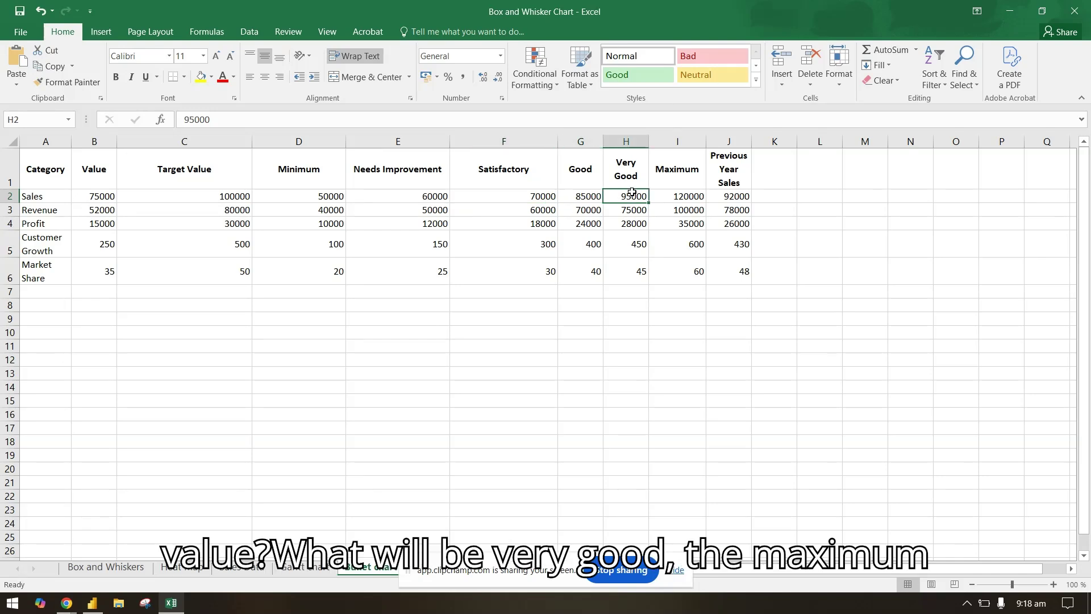
left_click(686, 194)
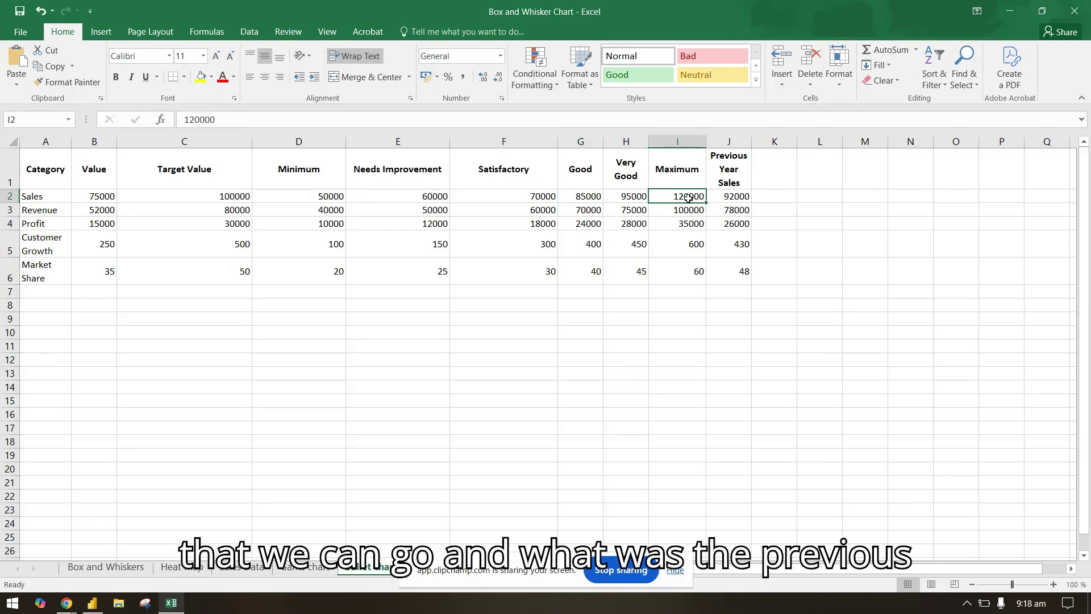
left_click(744, 197)
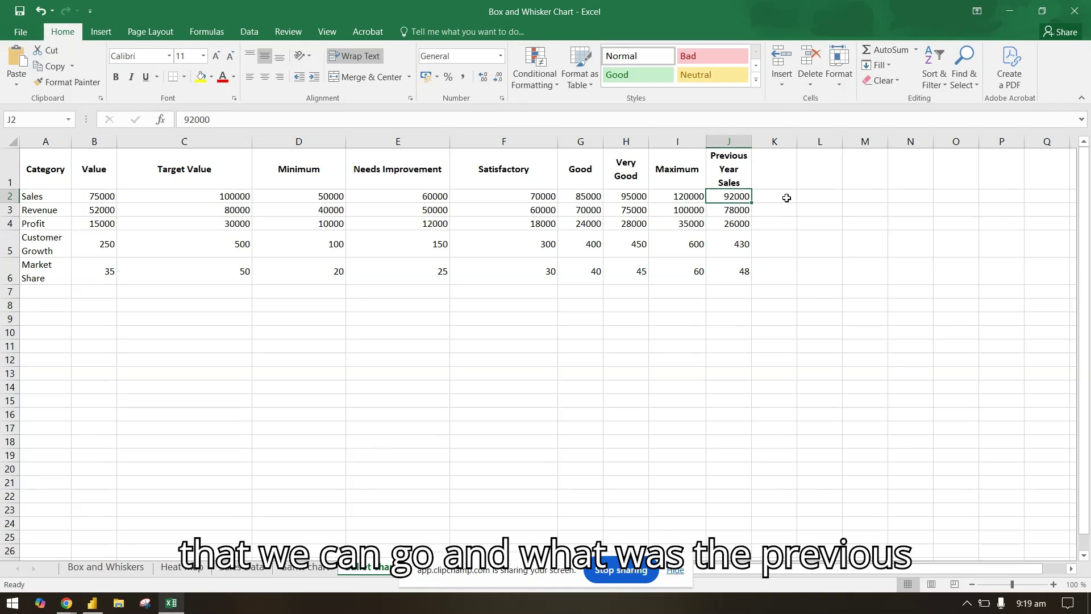
left_click_drag(750, 134, 801, 136)
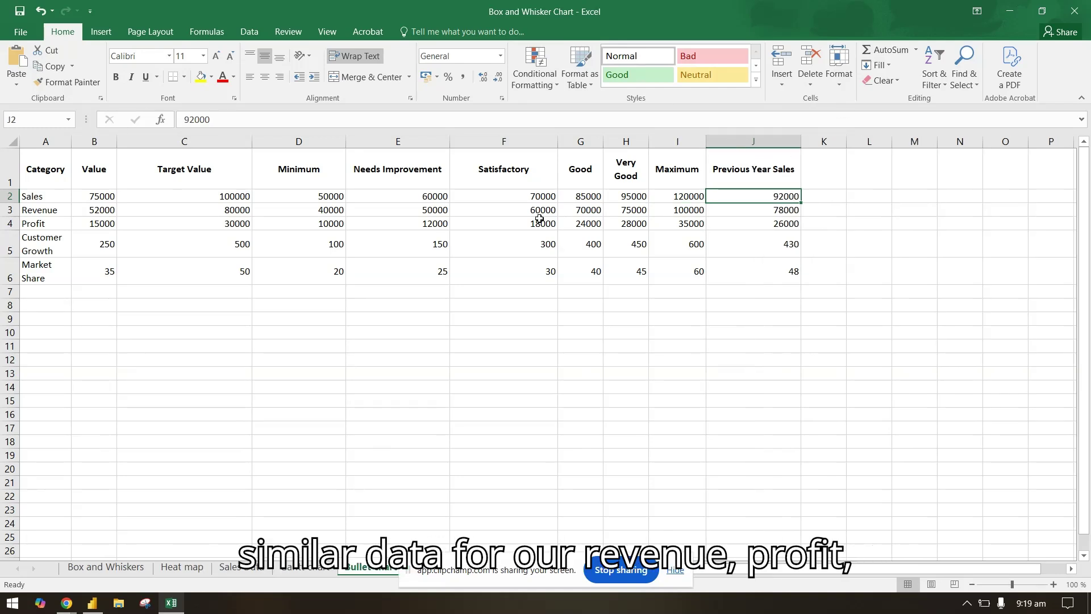
left_click(55, 210)
left_click(56, 223)
left_click(53, 250)
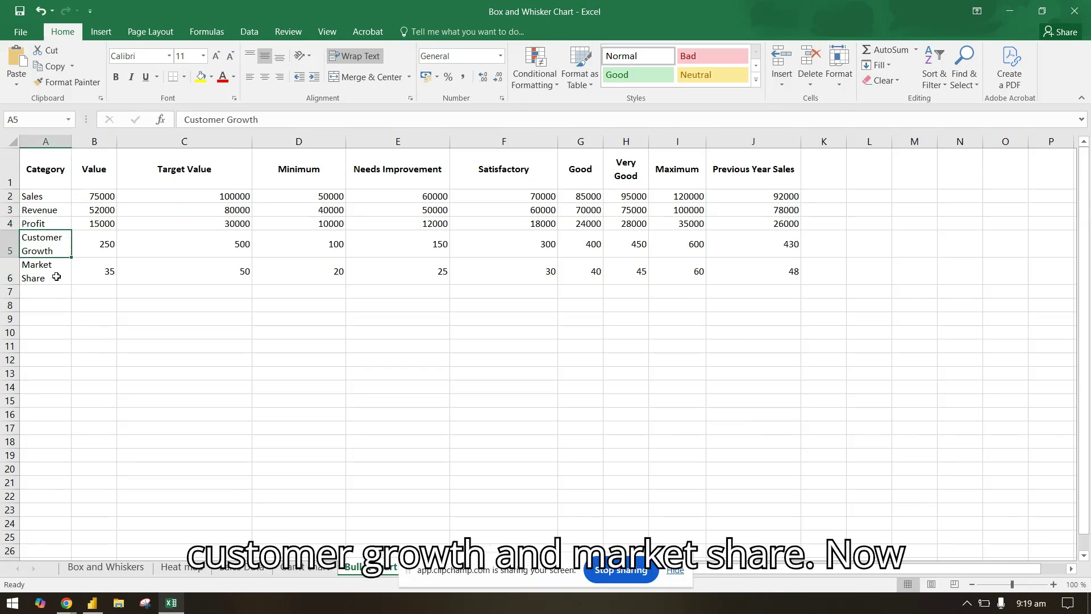
left_click(56, 276)
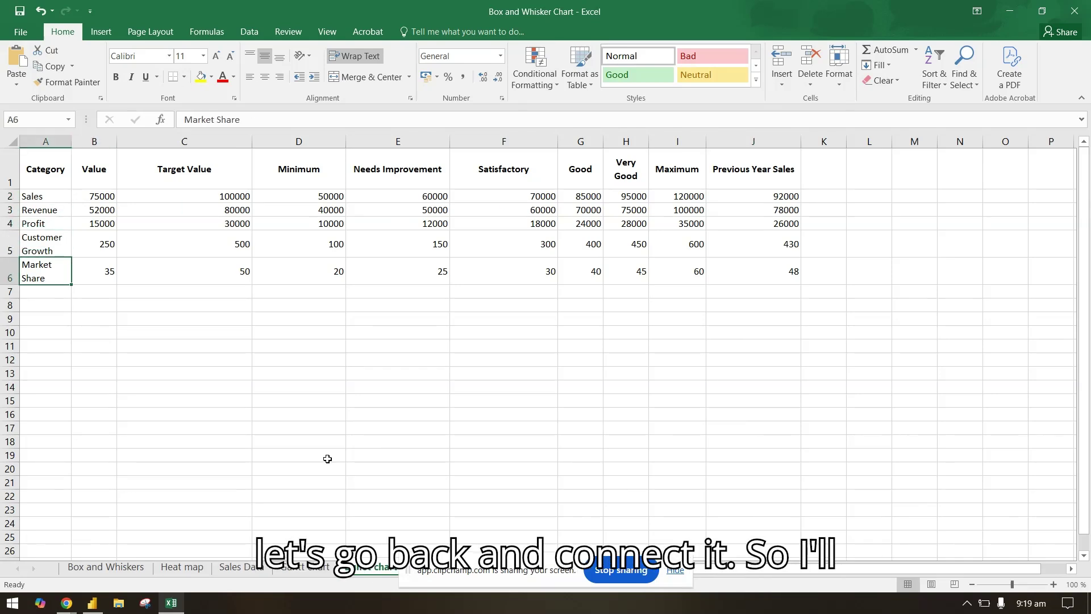
- Back in Power BI, put Category and Value into the bullet chart and widen it
left_click(92, 603)
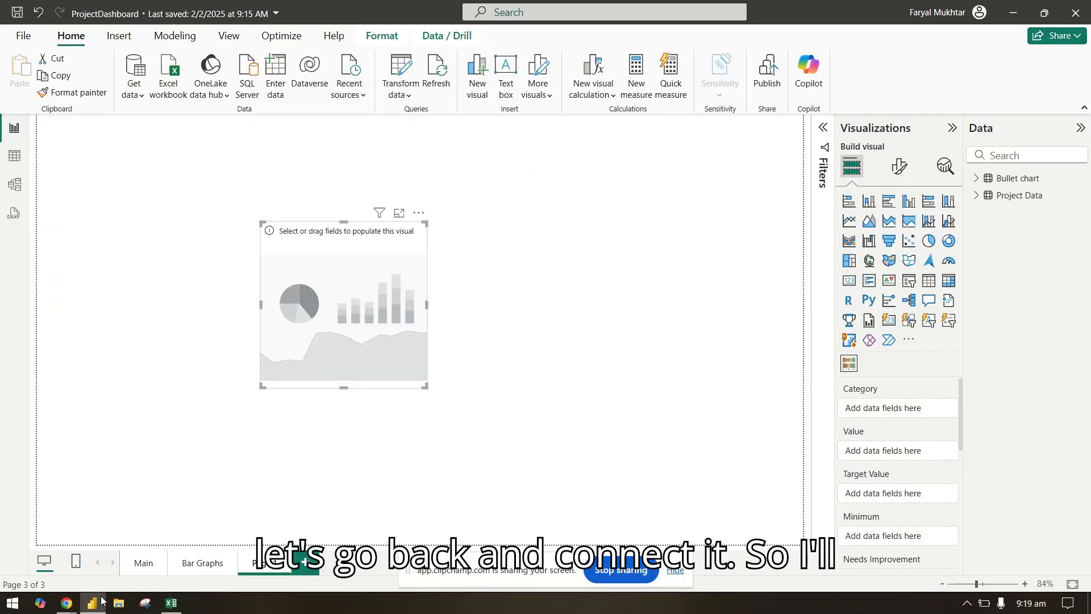
left_click(977, 178)
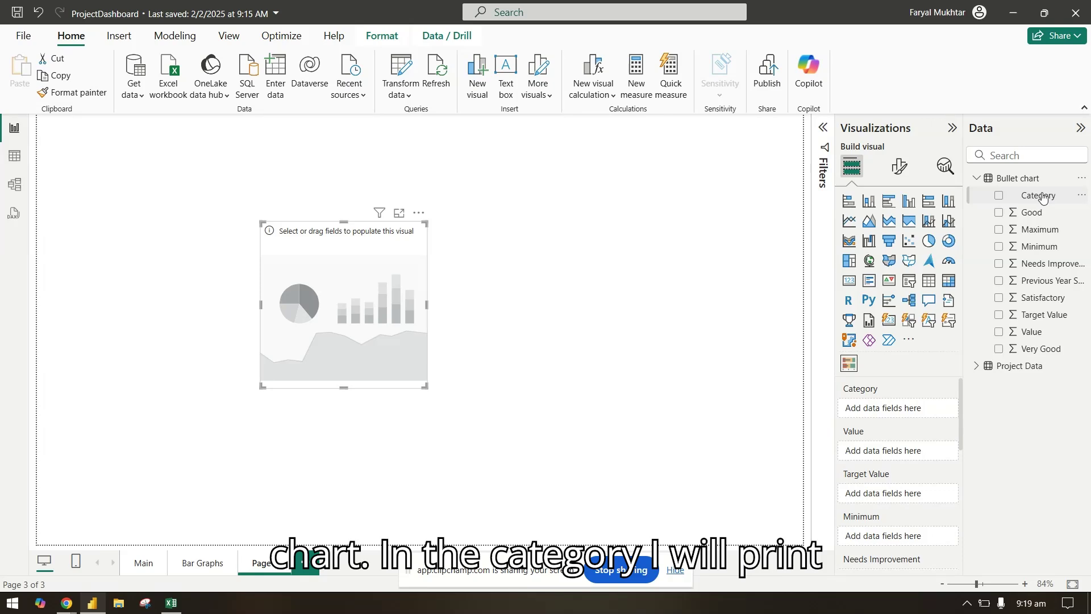
left_click_drag(1042, 196, 897, 409)
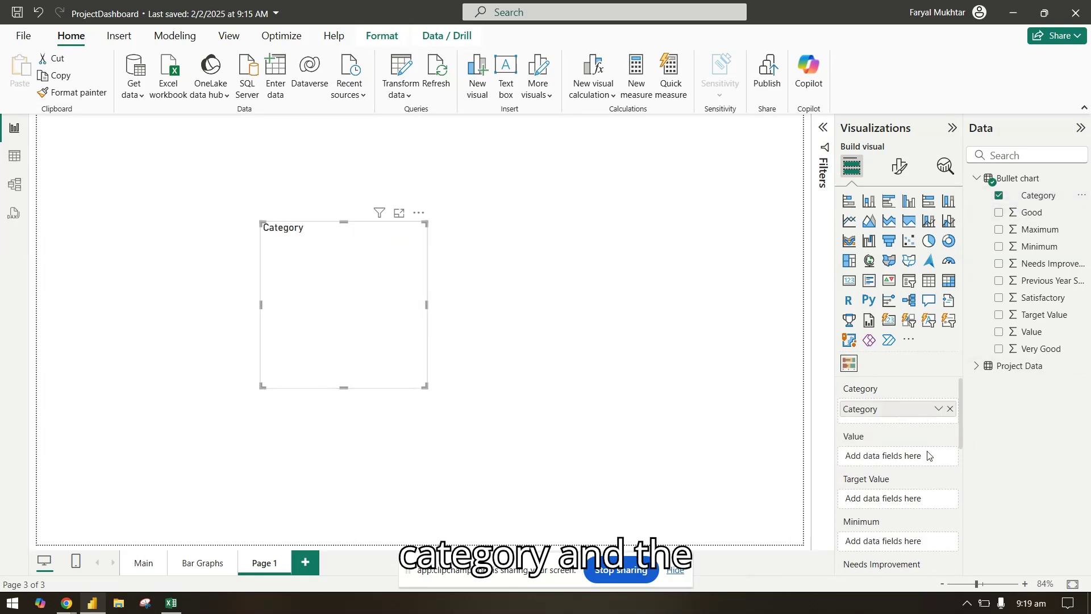
left_click_drag(1036, 333, 923, 460)
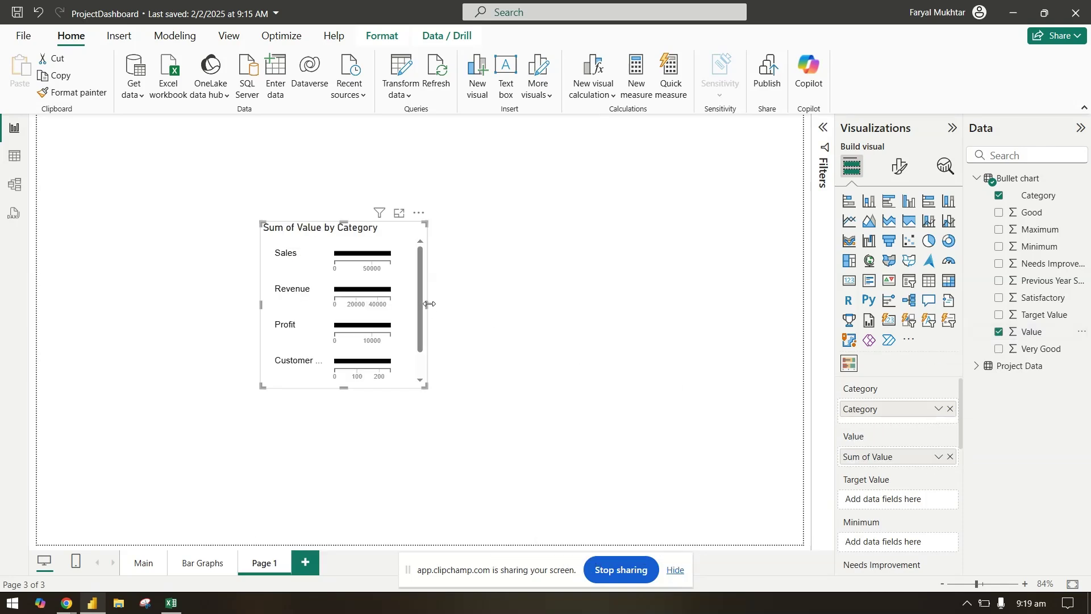
left_click_drag(429, 304, 663, 304)
left_click_drag(261, 302, 159, 304)
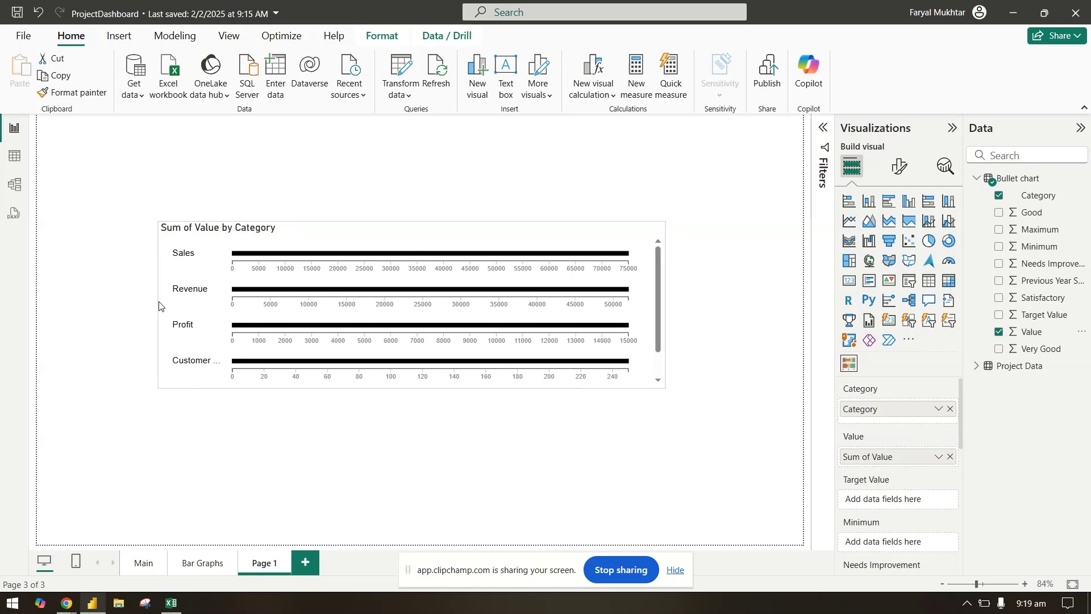
scroll(912, 459, "down", 2)
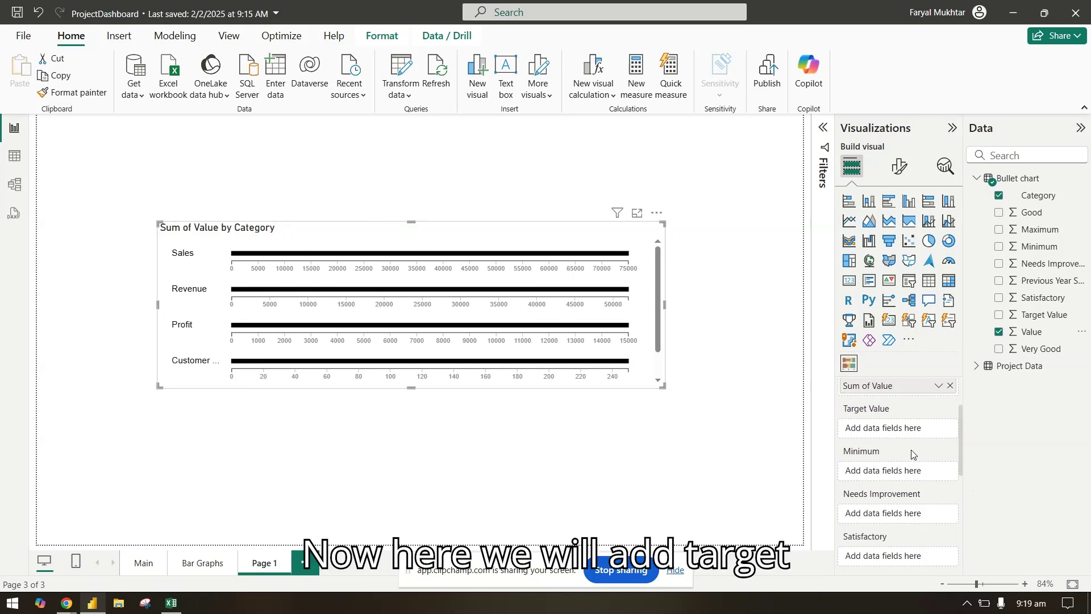
- Add Target Value as the target, make the visual taller, and check Data values formatting
left_click_drag(1044, 315, 897, 430)
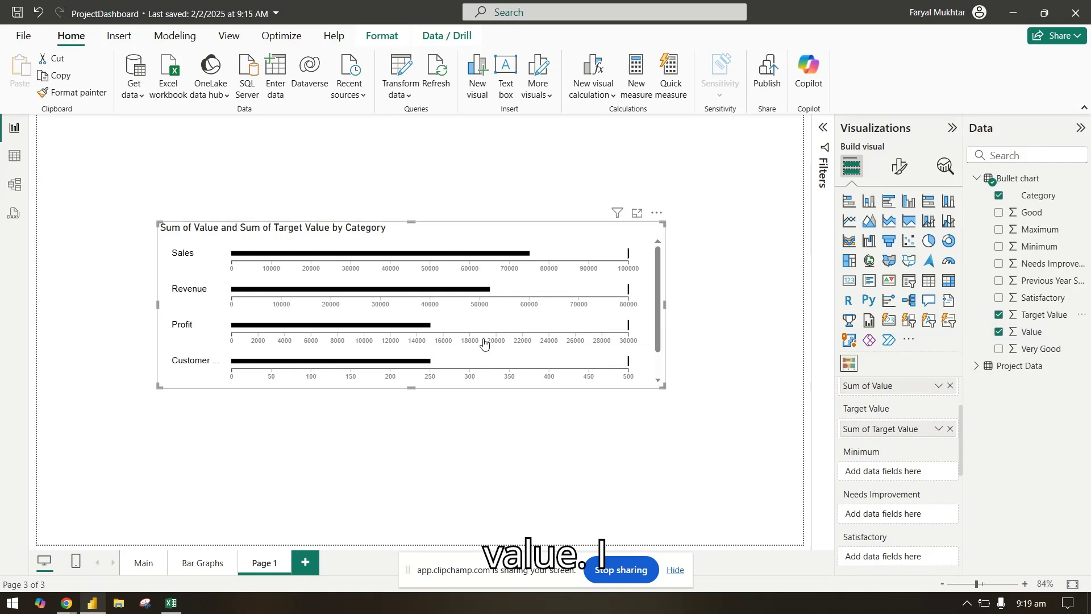
left_click_drag(412, 388, 411, 429)
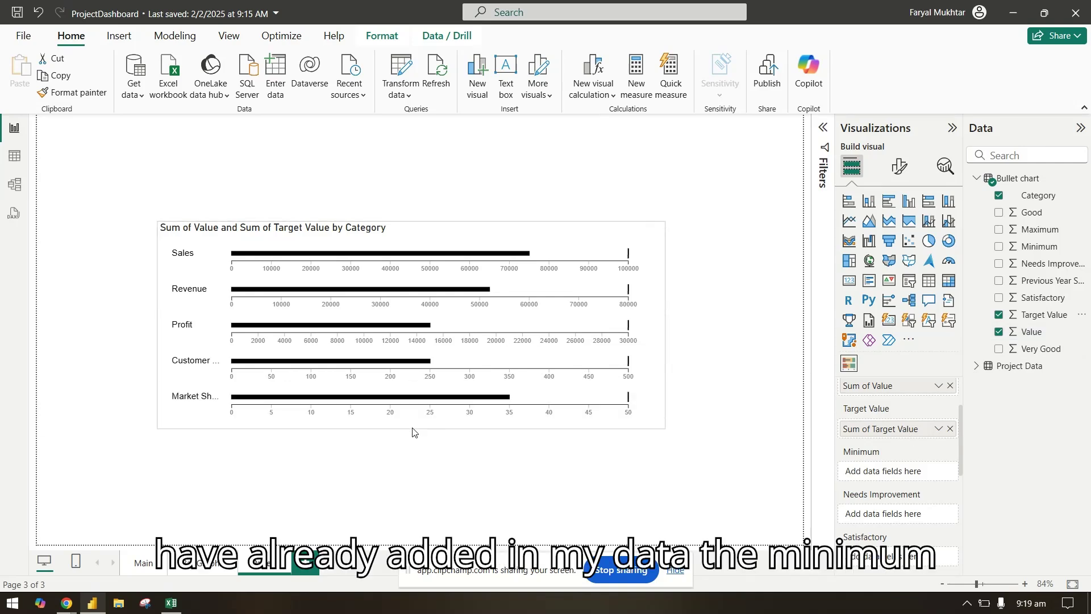
scroll(932, 490, "down", 2)
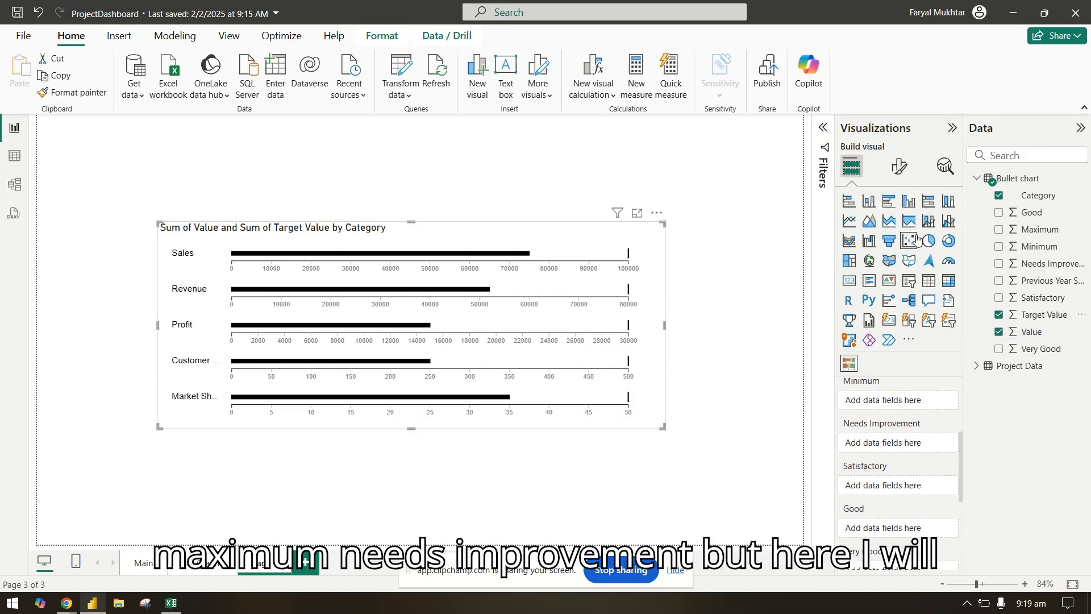
left_click(900, 167)
left_click(883, 271)
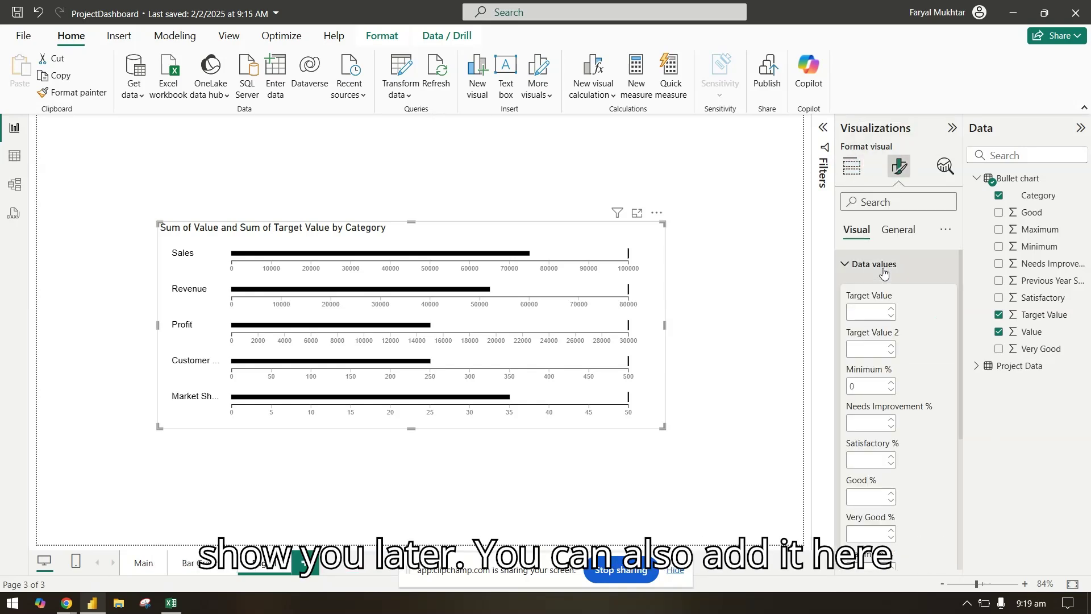
left_click(859, 168)
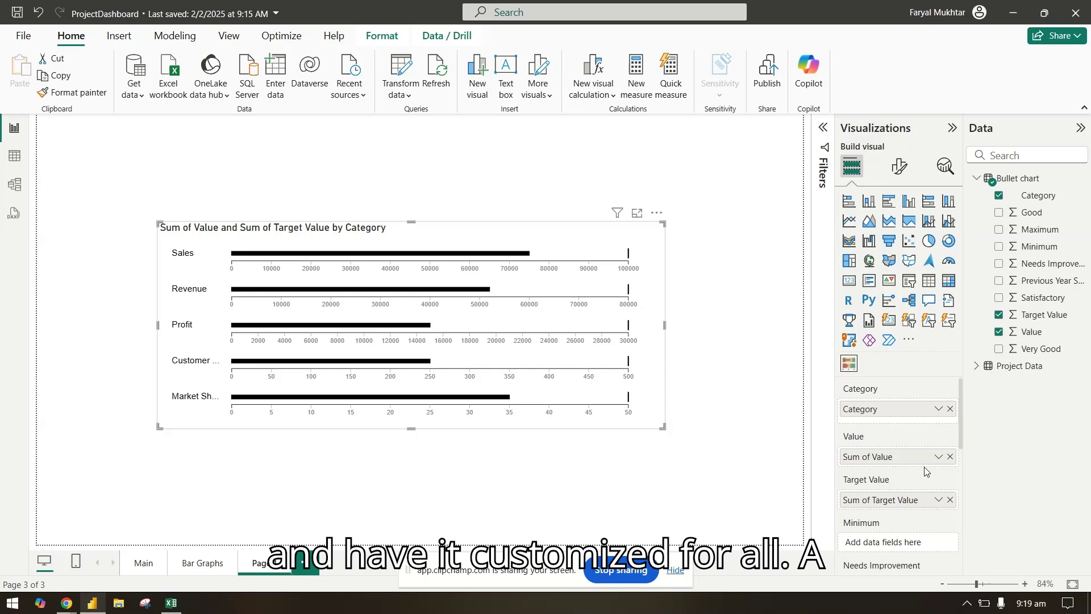
scroll(907, 489, "down", 2)
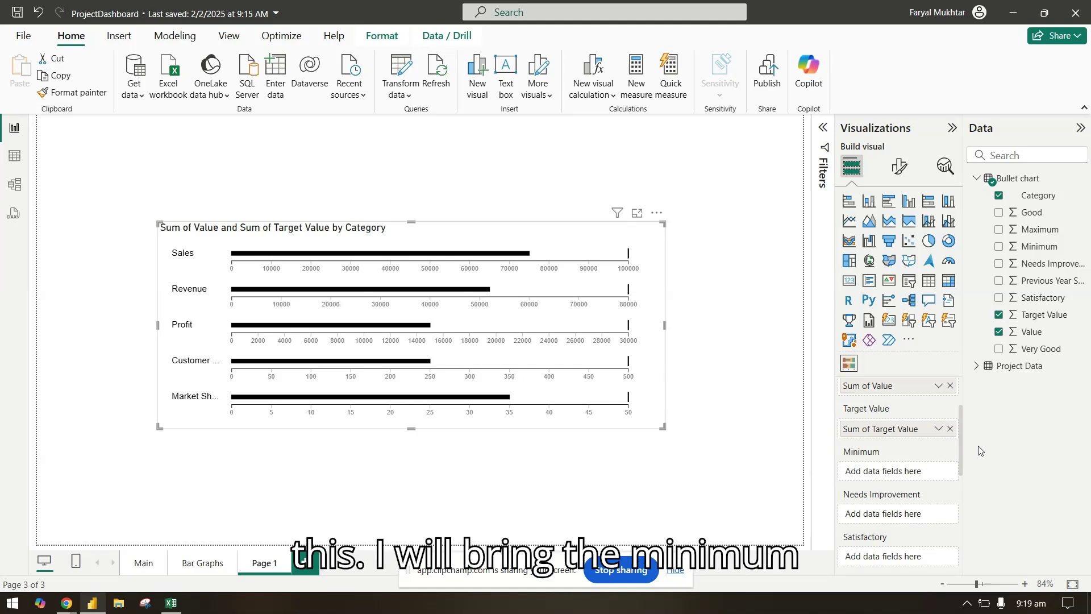
- Add the band fields Minimum, Satisfactory, Needs Improvement, Good and Very Good to their wells
left_click_drag(1045, 251, 919, 479)
scroll(918, 479, "down", 3)
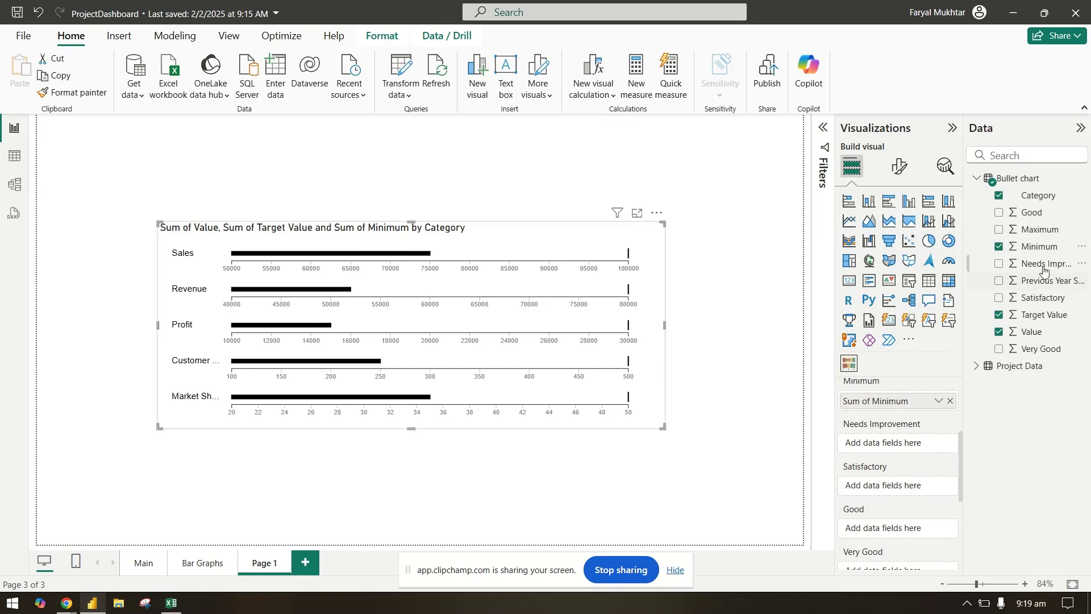
left_click_drag(1042, 266, 914, 446)
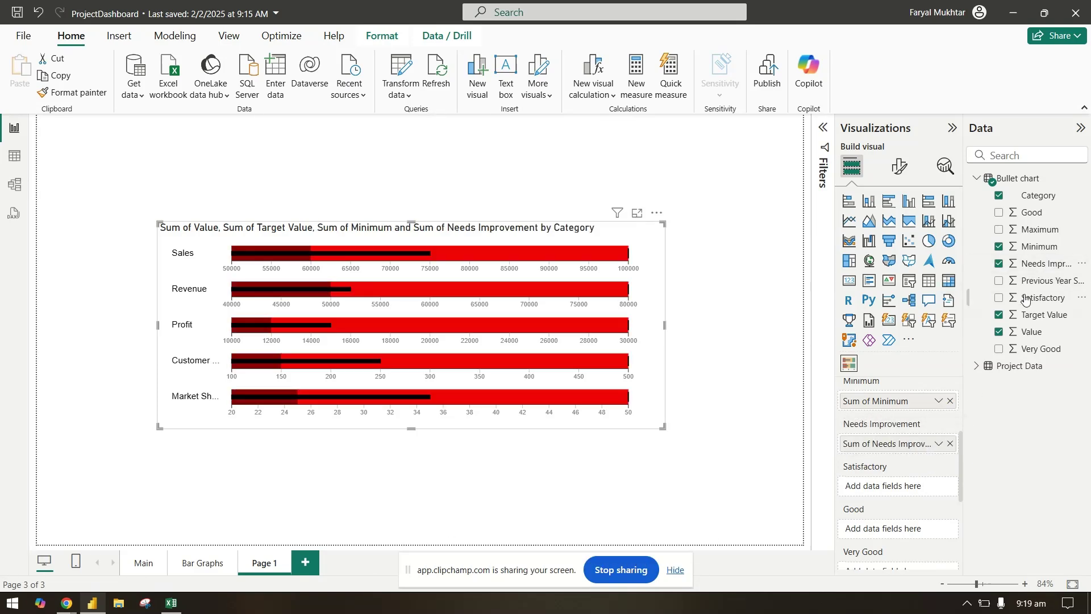
left_click_drag(1039, 298, 904, 487)
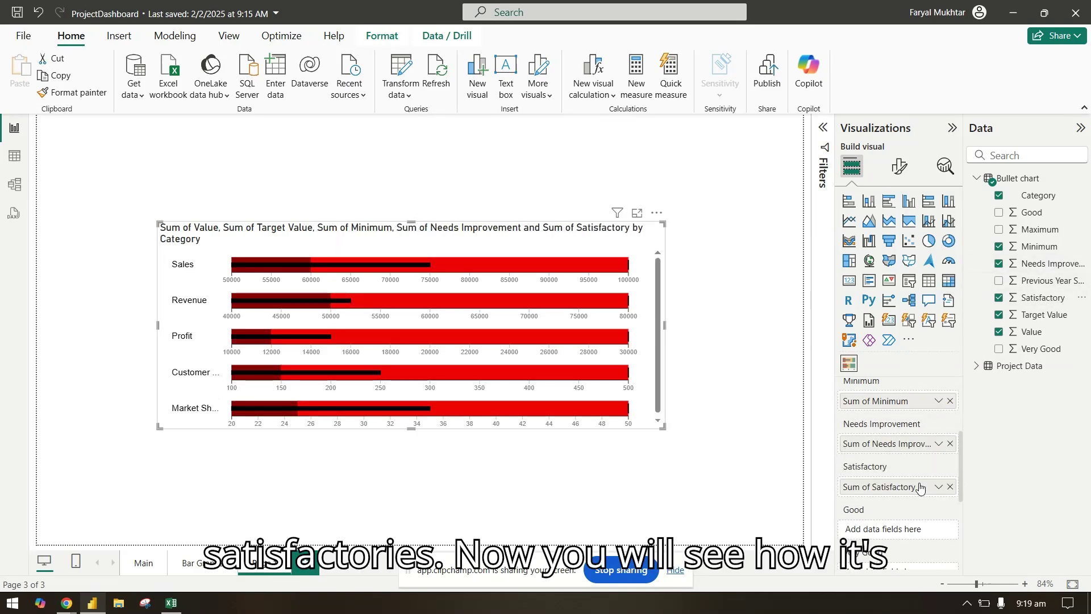
scroll(899, 463, "down", 2)
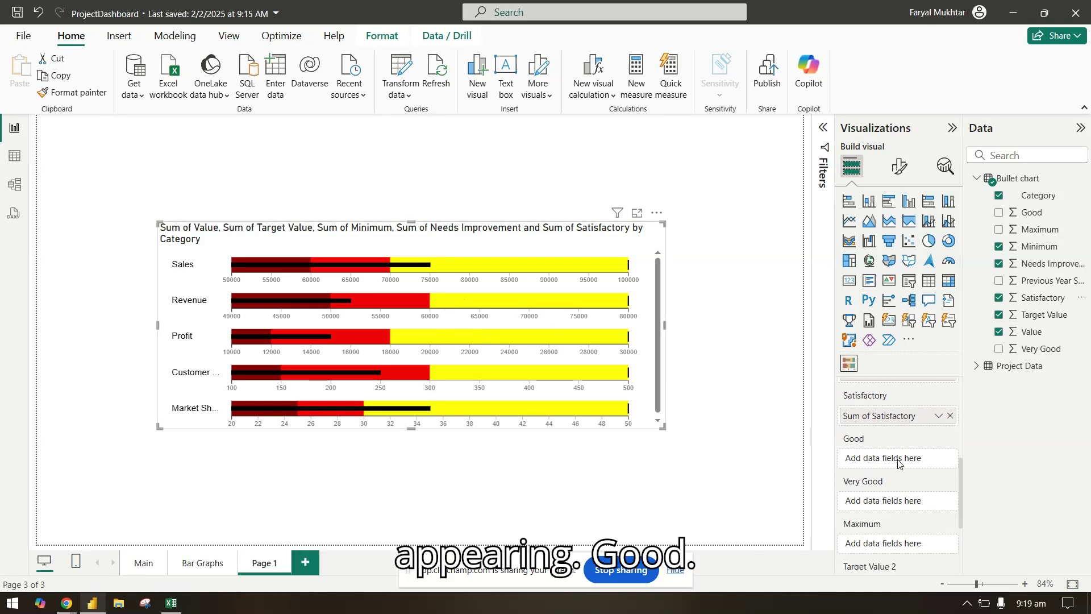
left_click_drag(1031, 212, 923, 458)
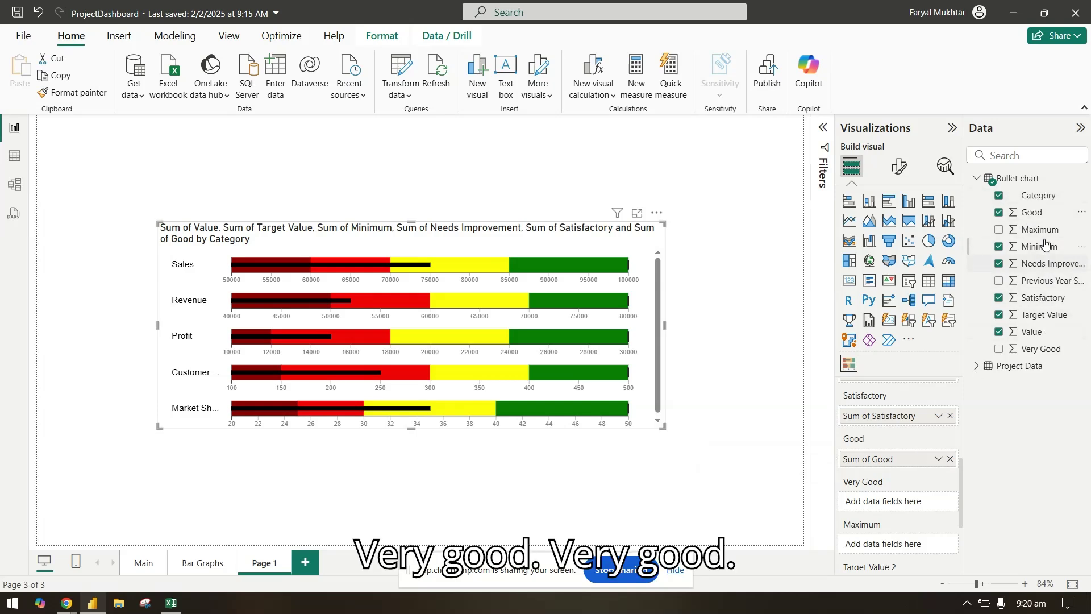
left_click_drag(1039, 349, 911, 500)
- Add Maximum, set Previous Year Sales as Target Value 2, and enlarge the chart
scroll(912, 459, "down", 3)
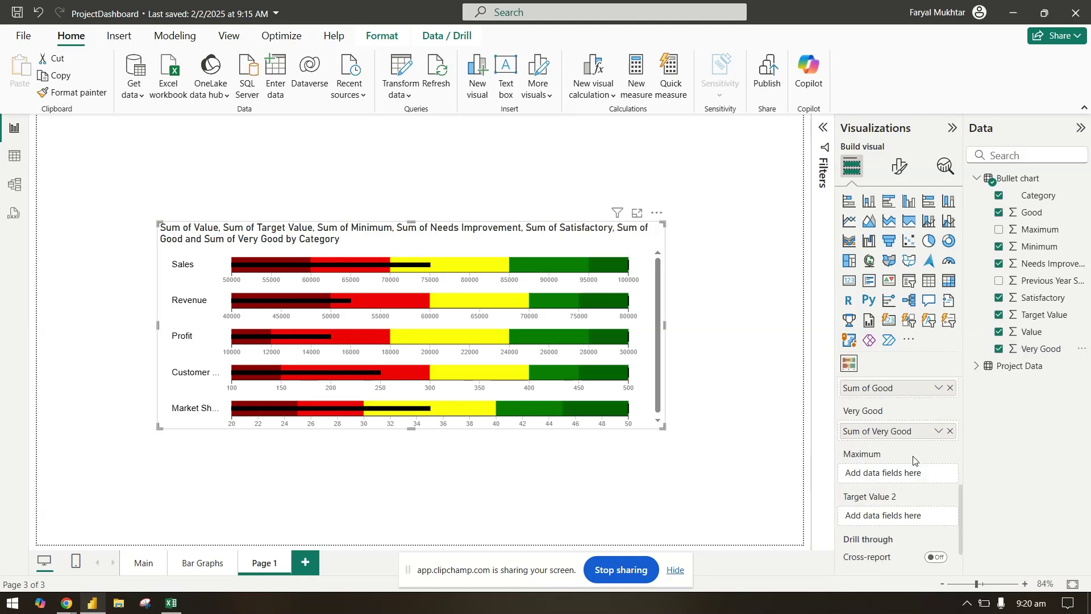
scroll(886, 460, "down", 1)
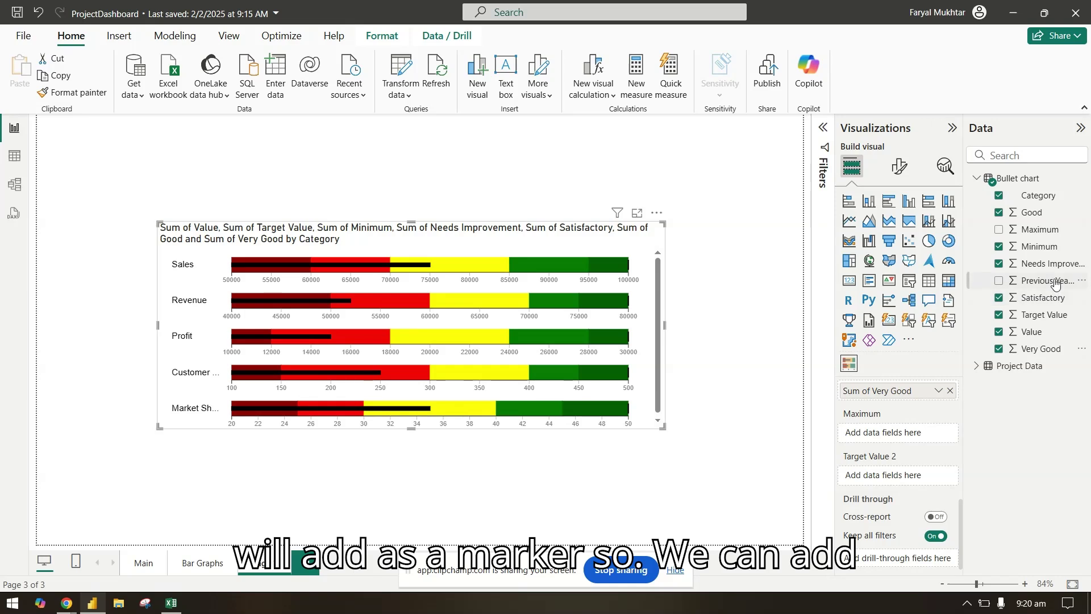
left_click_drag(1040, 230, 912, 434)
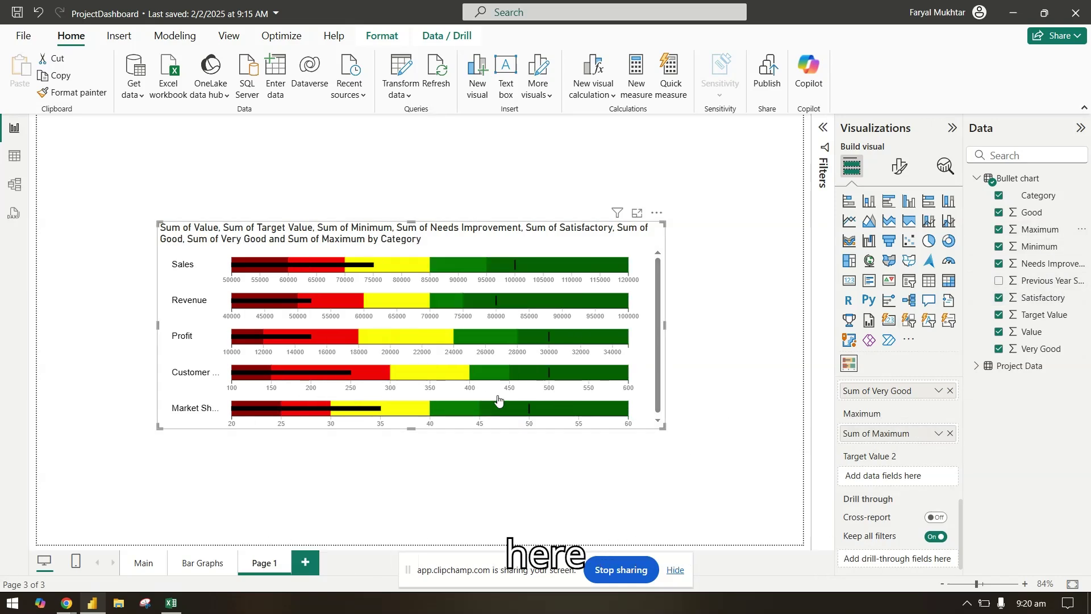
left_click_drag(409, 429, 408, 498)
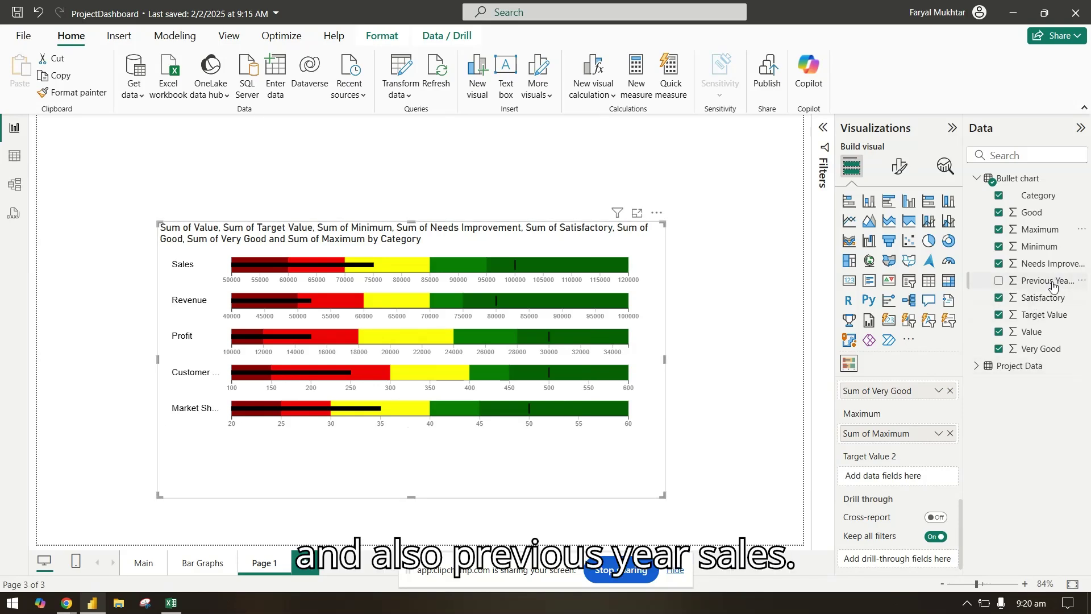
left_click_drag(1053, 285, 926, 481)
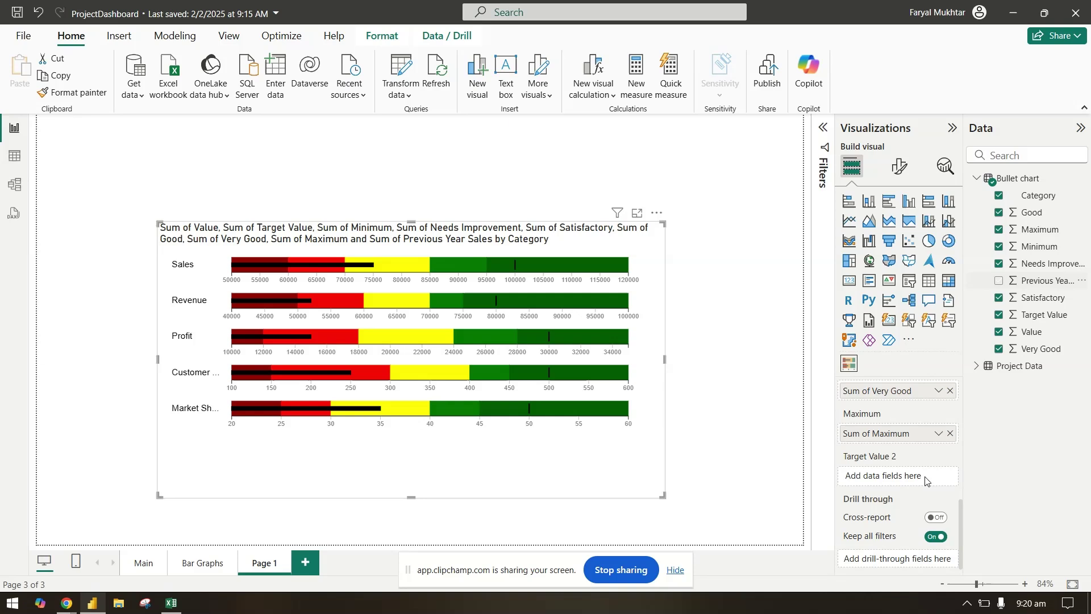
mouse_move(471, 270)
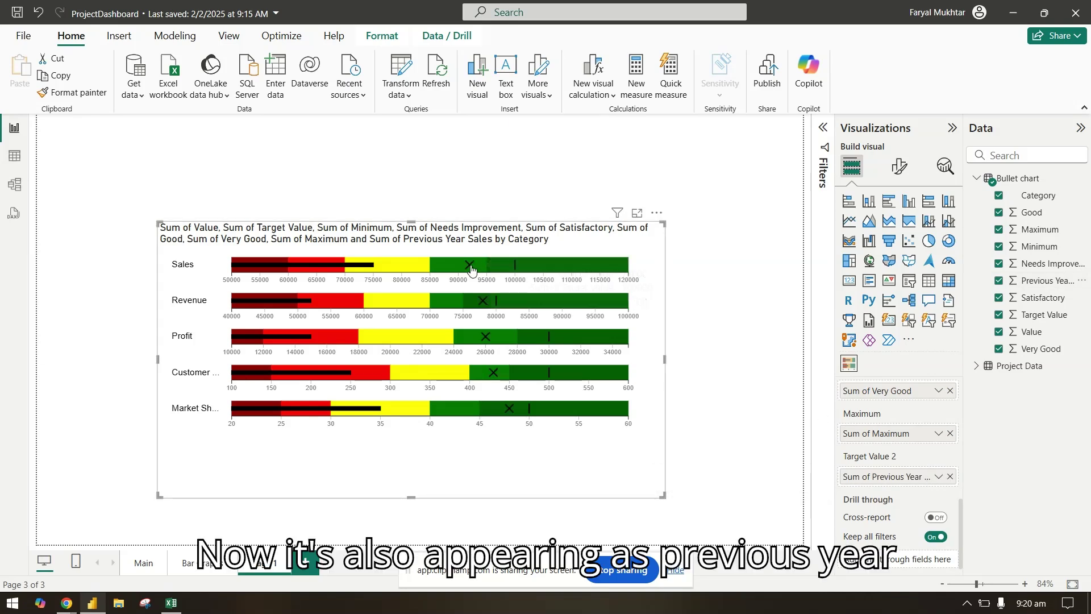
left_click_drag(665, 360, 705, 359)
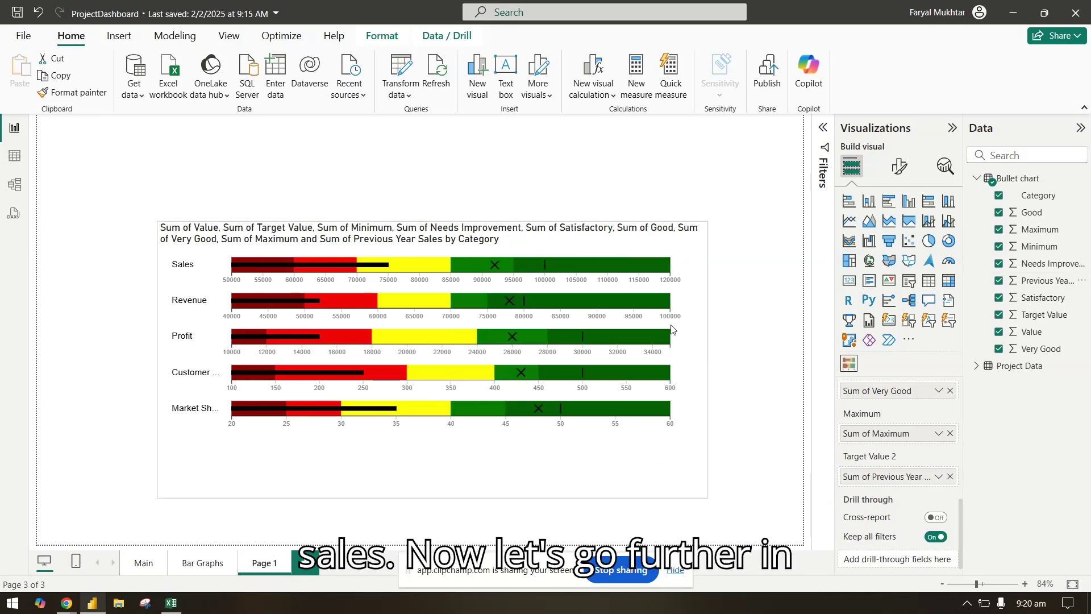
- Move the chart up-left and expand Format visual's Data values percentage settings
left_click_drag(505, 233, 492, 186)
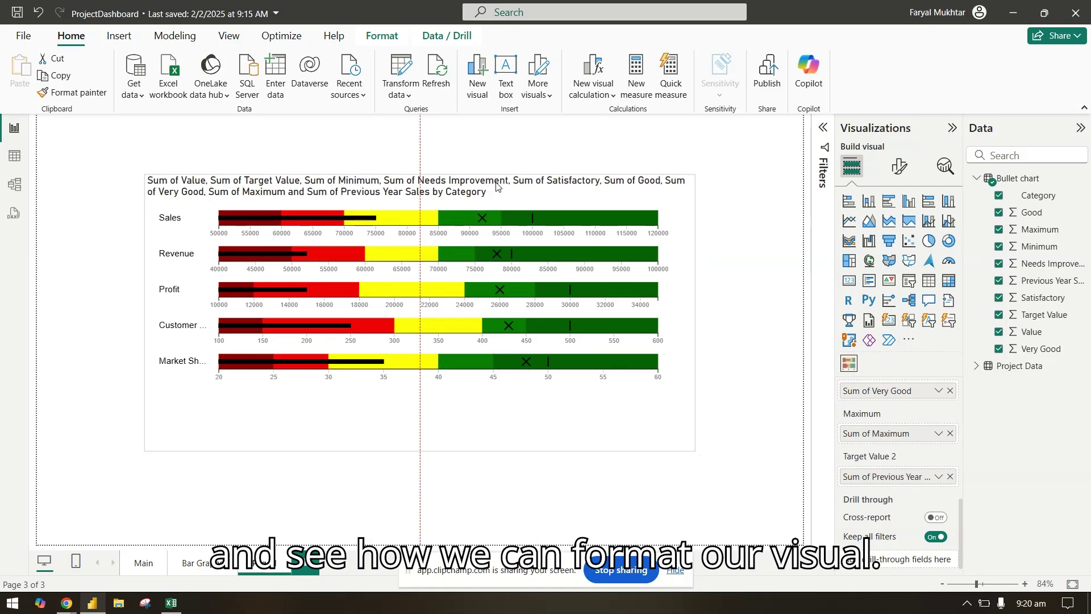
left_click(898, 166)
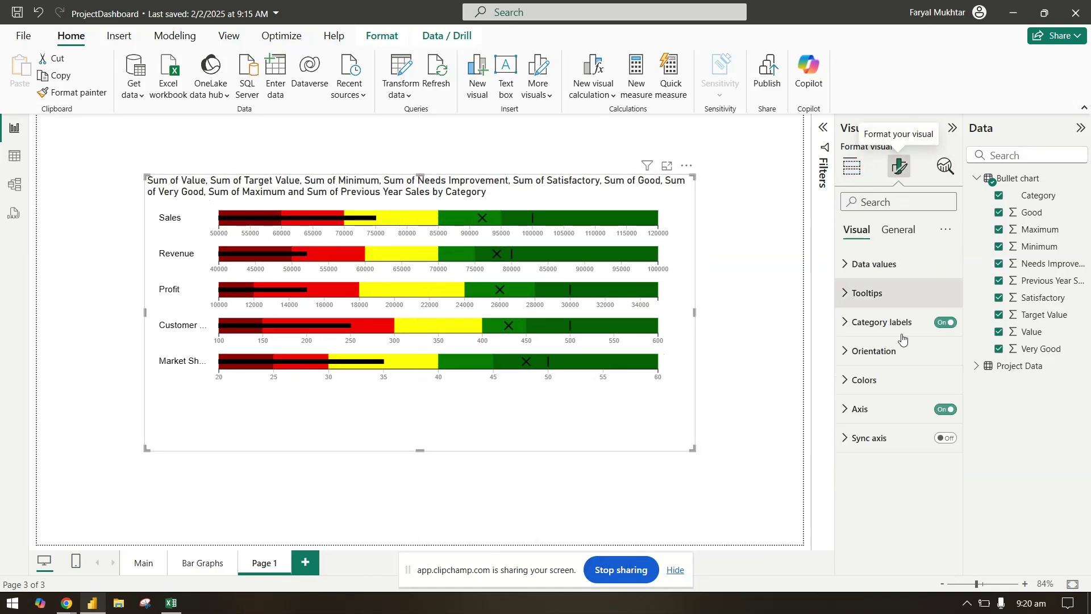
left_click(874, 268)
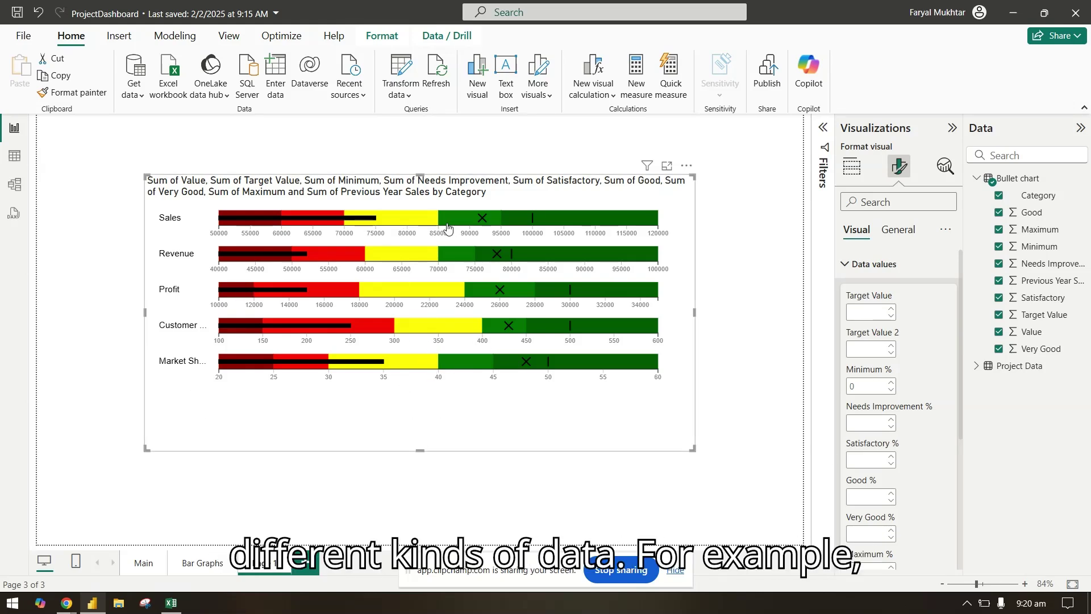
- In Excel, compare the Sales, Revenue and Customer Growth rows and Satisfactory column, then return to Power BI
left_click(171, 605)
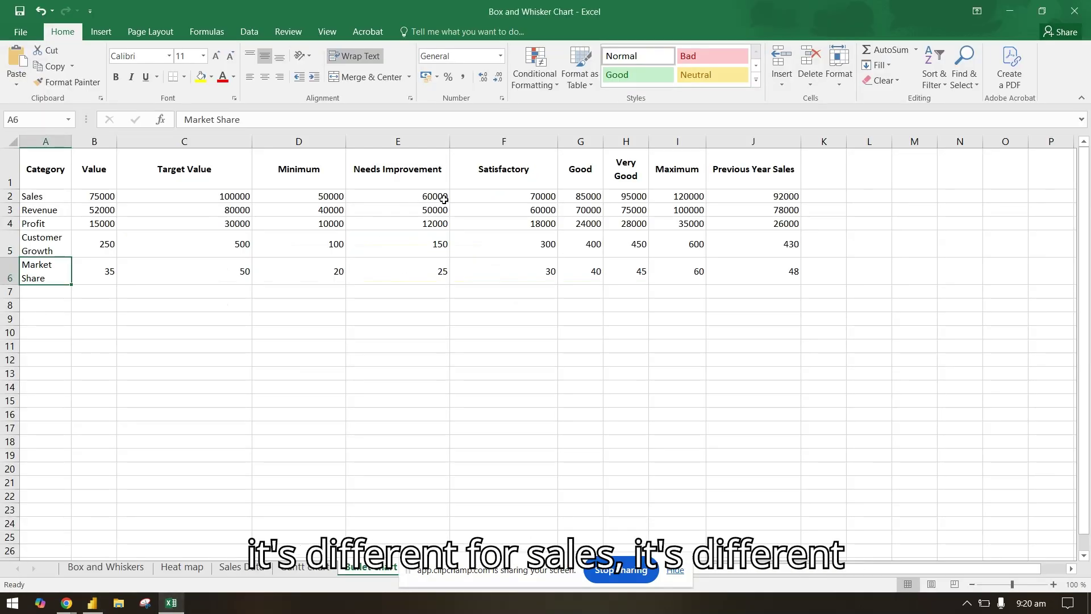
left_click(60, 194)
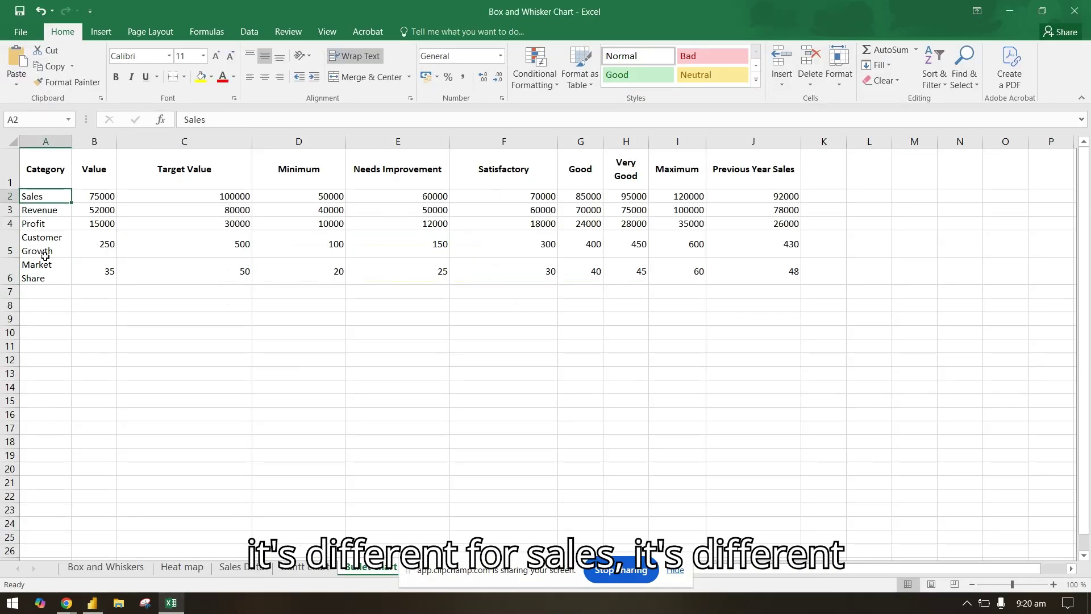
left_click(53, 211)
left_click(493, 168)
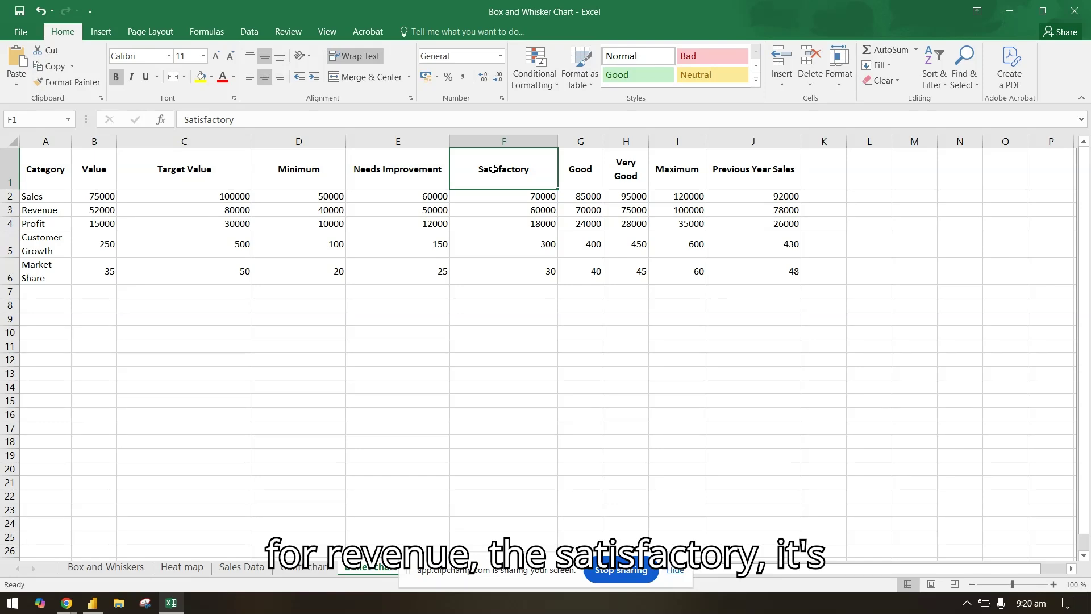
left_click(46, 248)
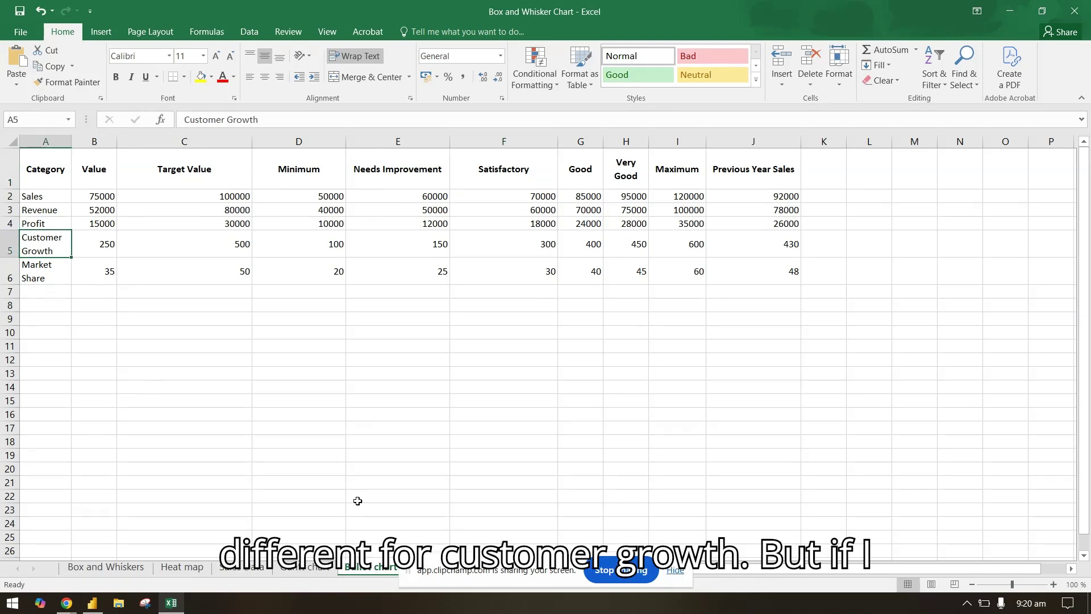
left_click(1010, 12)
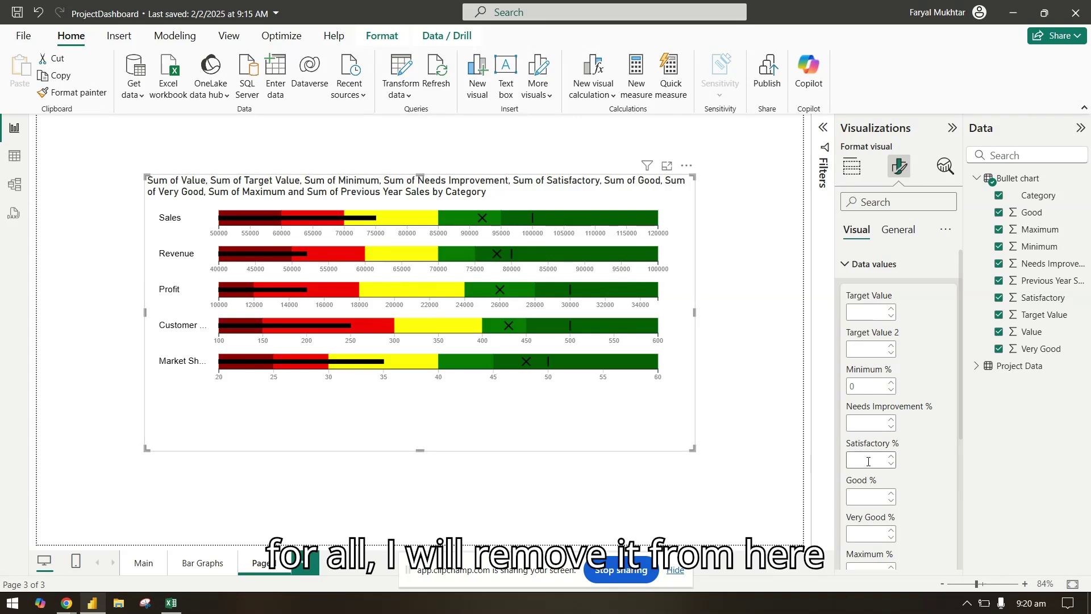
- Remove the Satisfactory field and set Data values Satisfactory % to 50
left_click(999, 300)
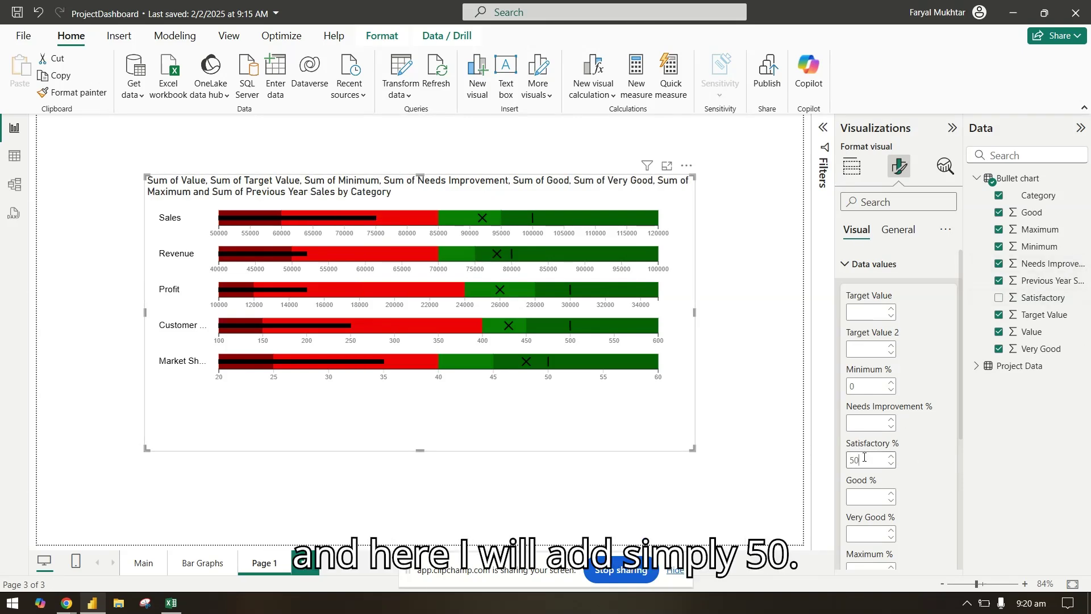
left_click(864, 457)
type("50")
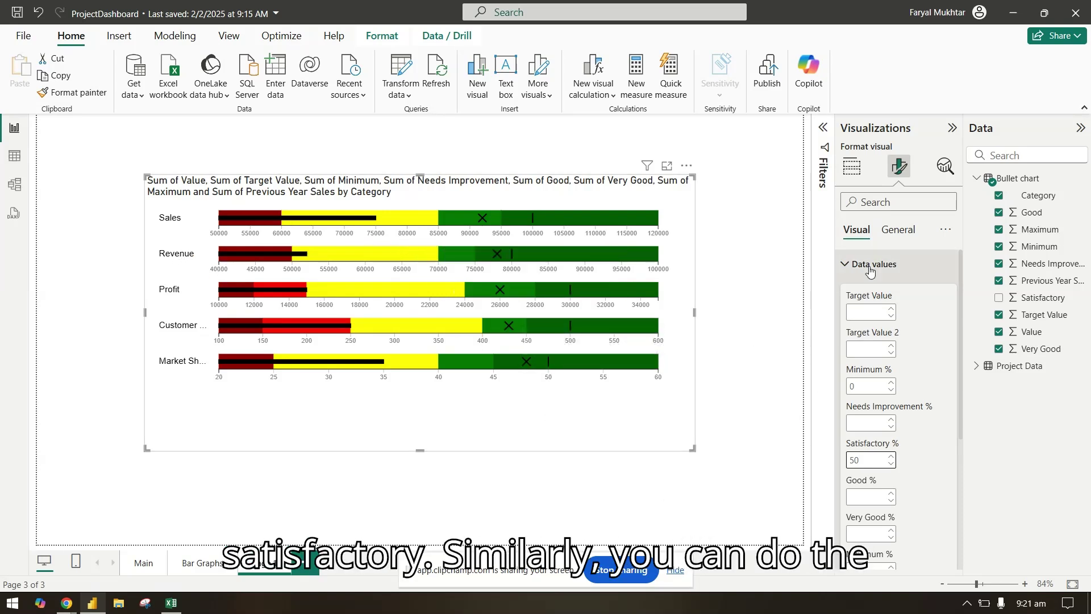
scroll(877, 383, "down", 2)
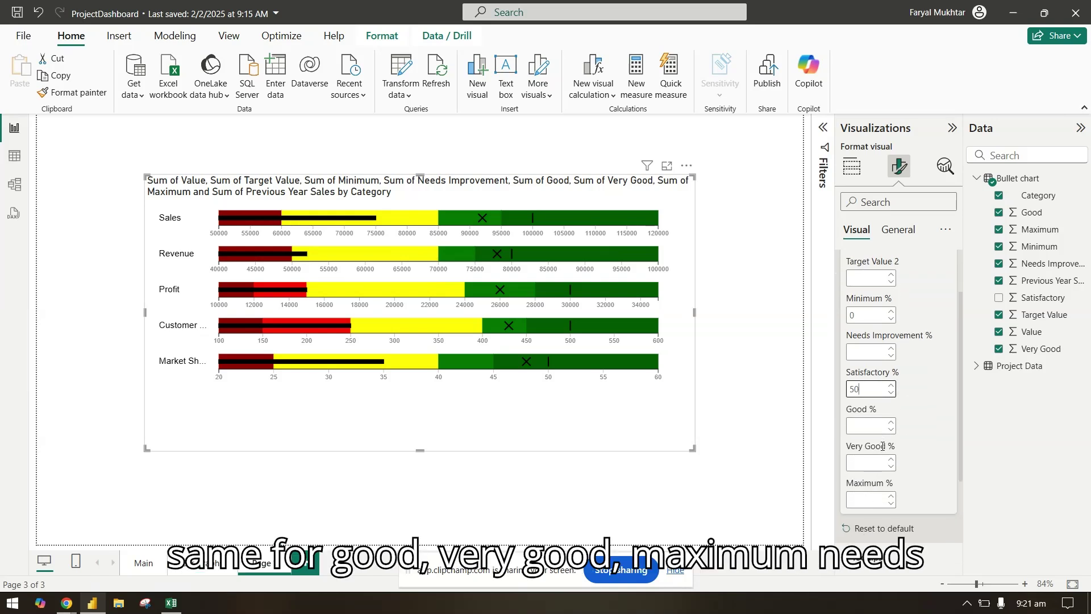
scroll(921, 389, "up", 2)
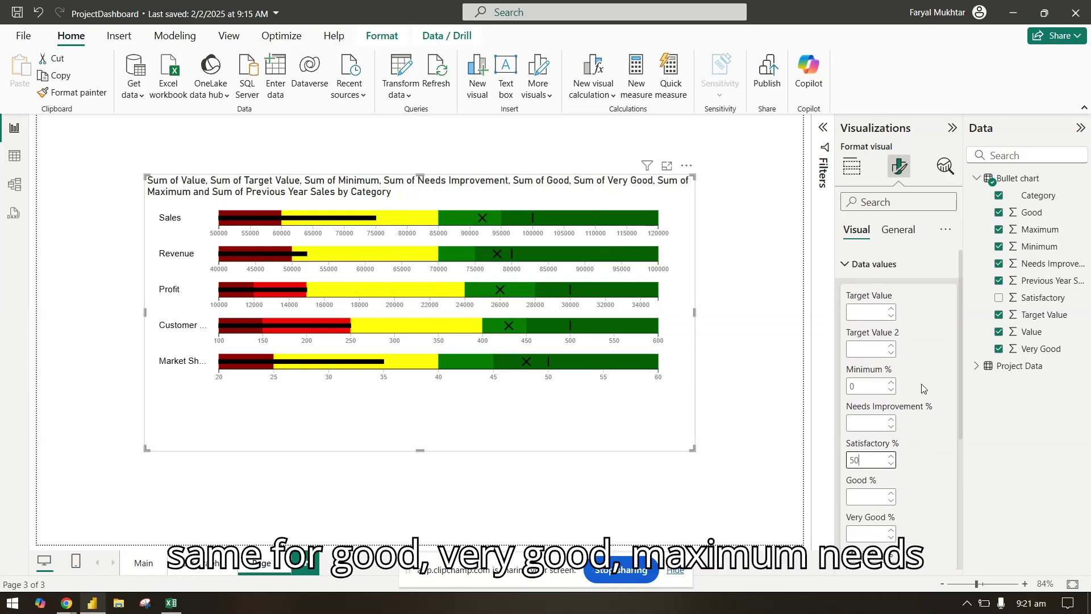
- Under Tooltips, name Value 'YTD Sales', Target Value 'Sales Target', Target Value 2 'Previous Year Sales'
left_click(877, 272)
left_click(884, 293)
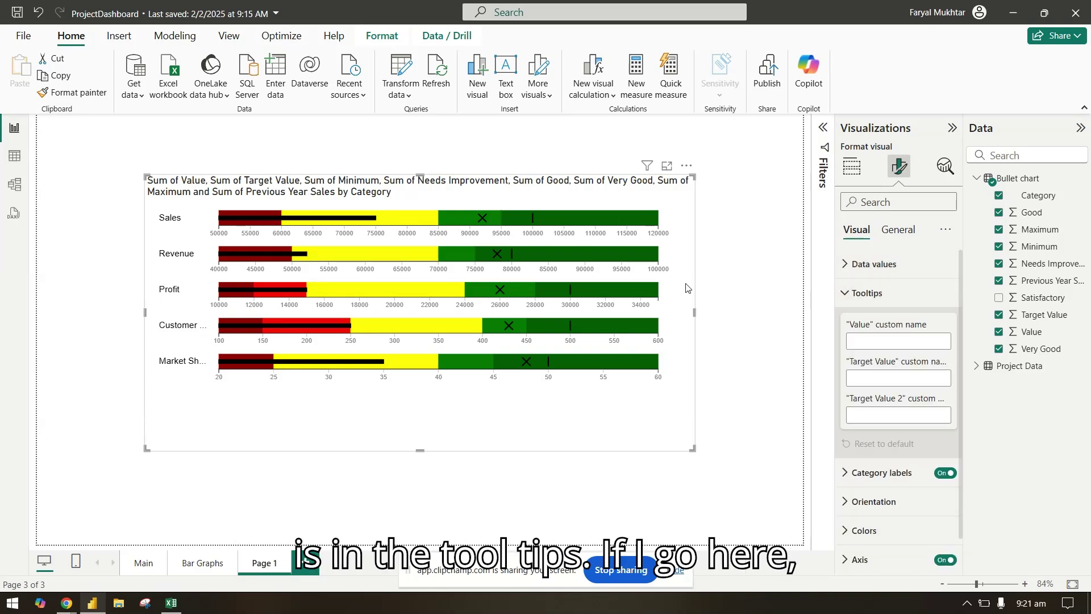
mouse_move(612, 222)
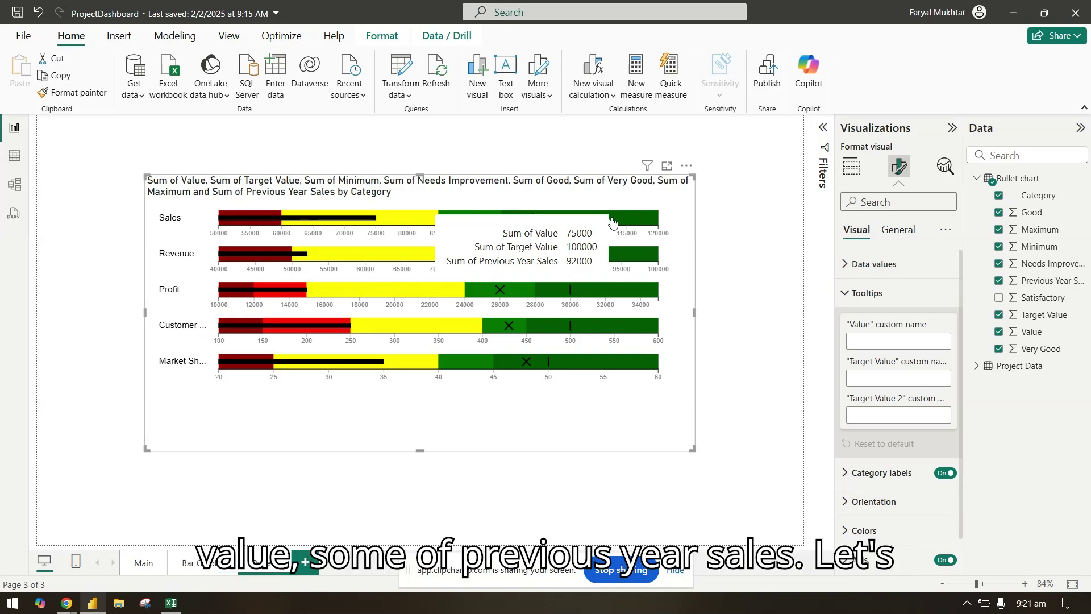
left_click(889, 341)
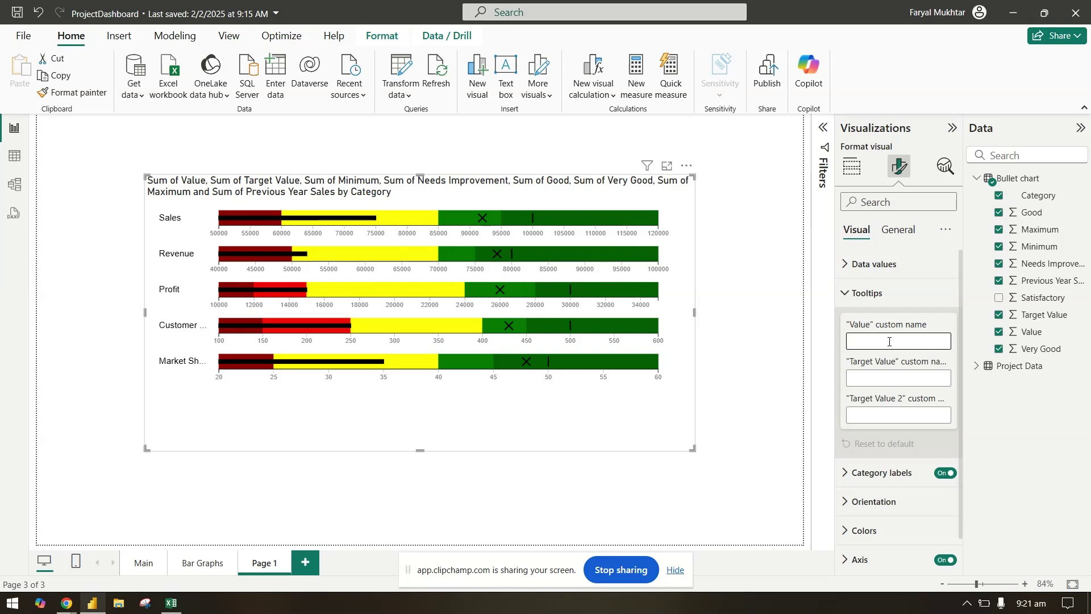
type("YTD Sales")
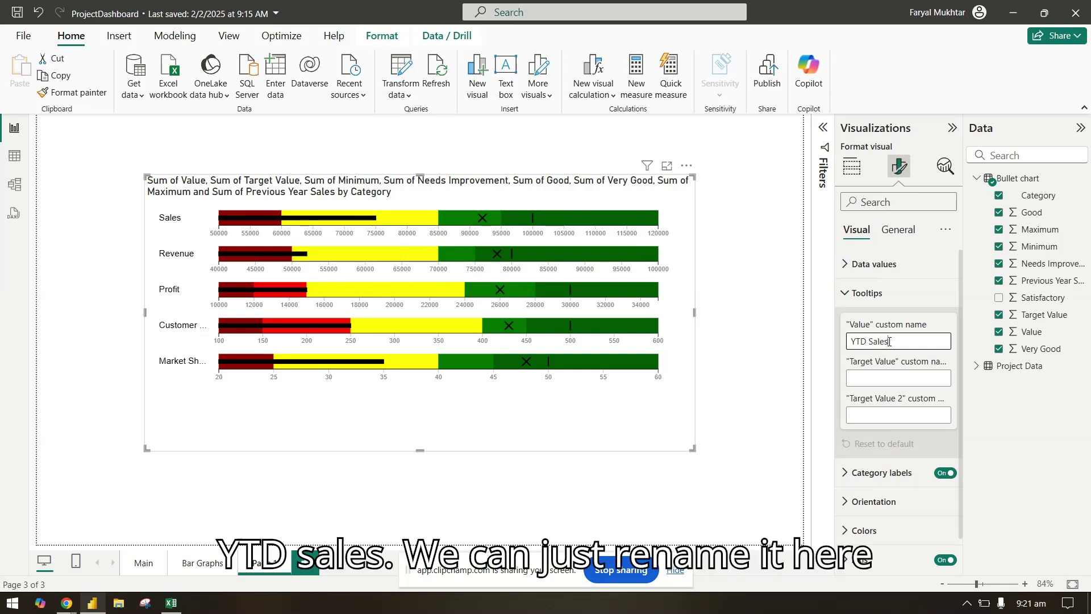
left_click(911, 380)
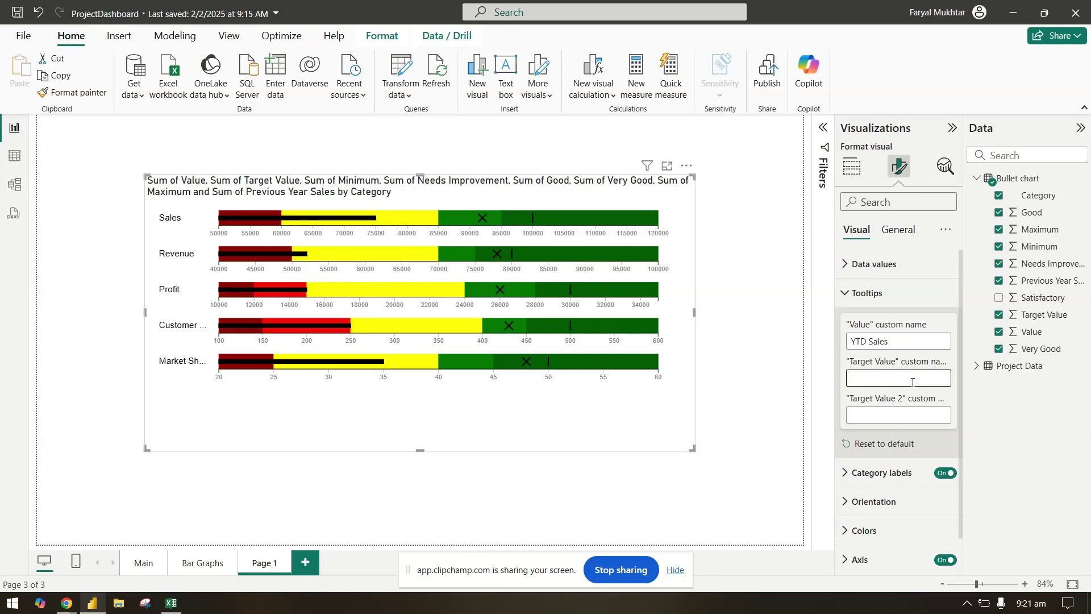
type("Sales Target")
key("Tab")
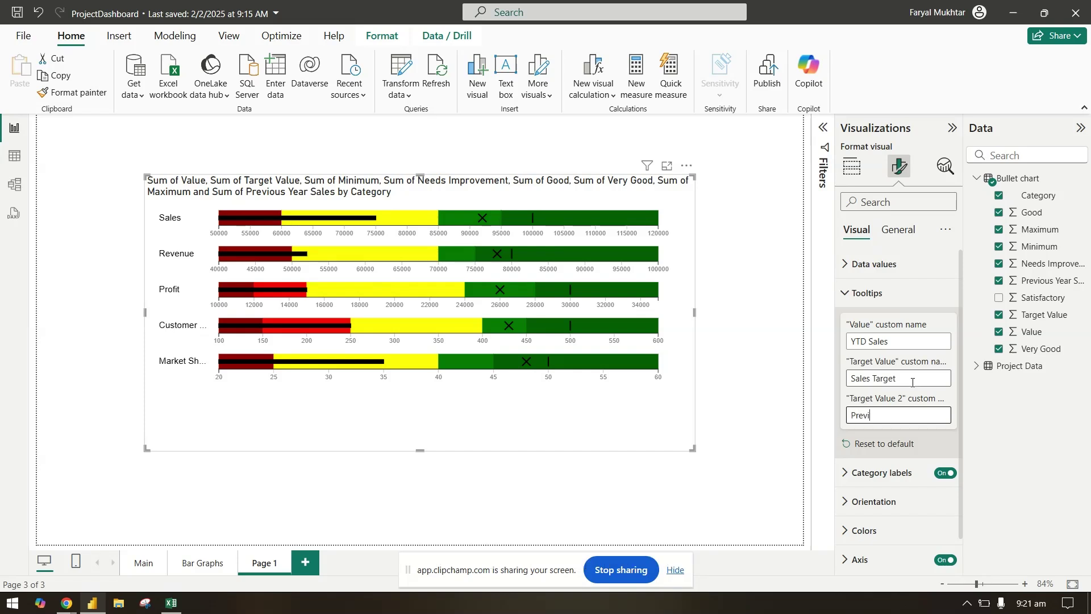
type("Previous ")
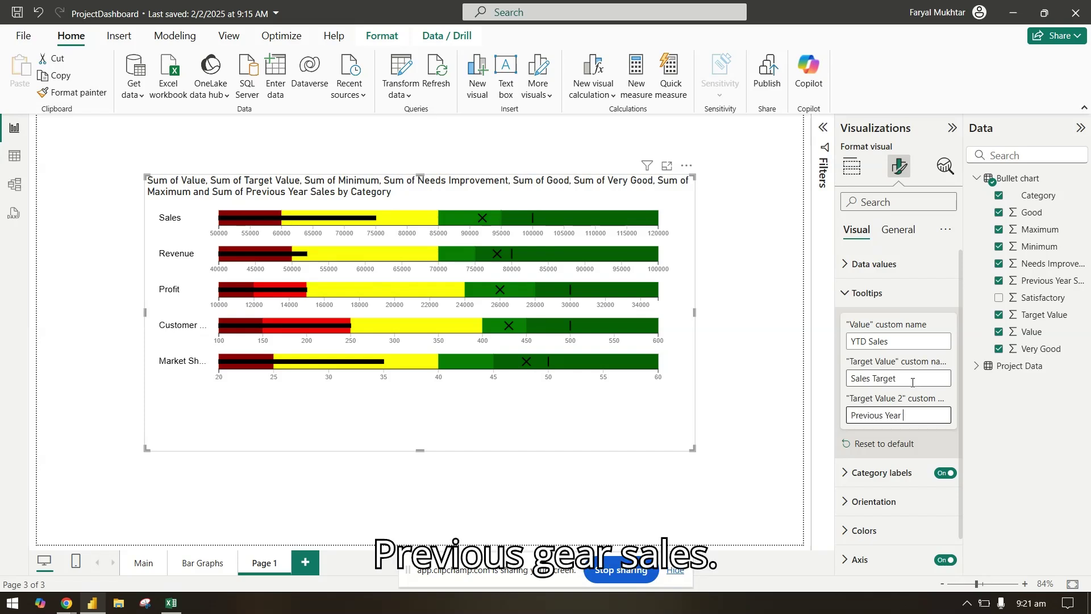
type("Year Sales")
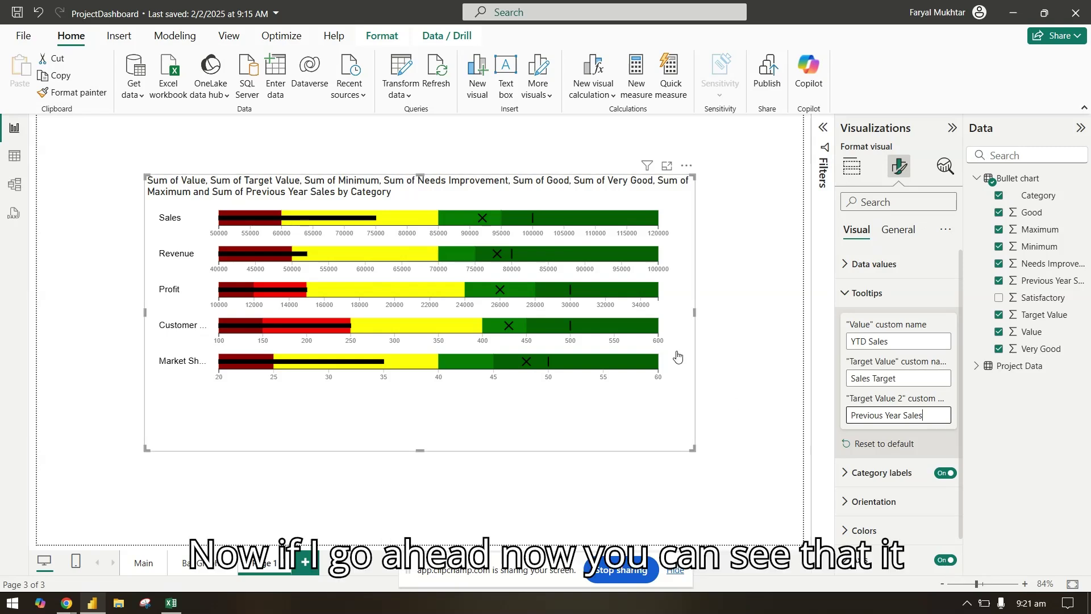
- Collapse the tooltip settings and turn on Bold for the bullet chart's category labels
mouse_move(606, 256)
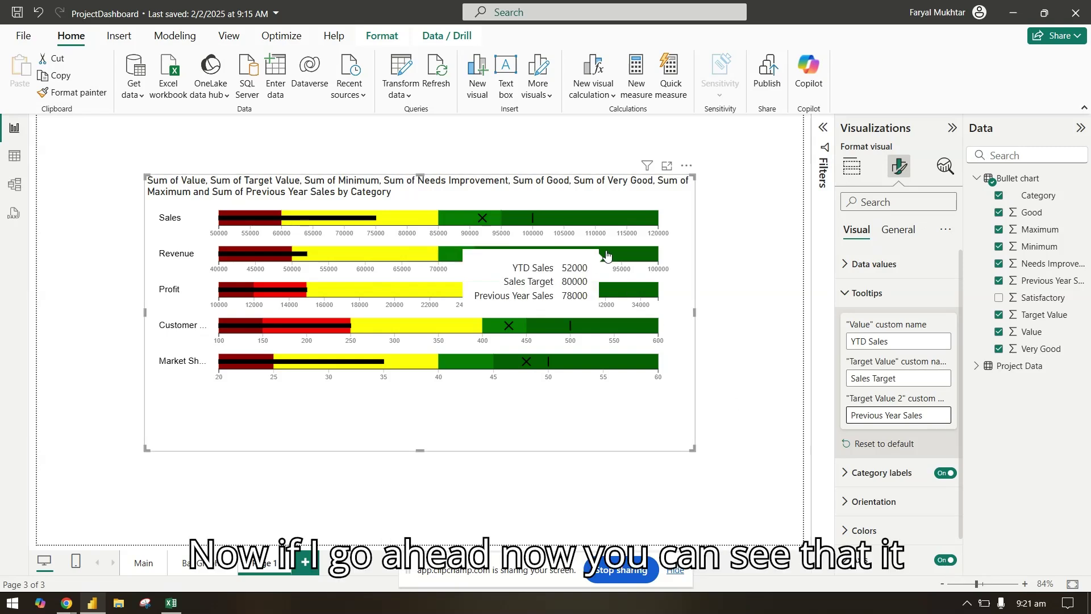
left_click(912, 295)
left_click(893, 331)
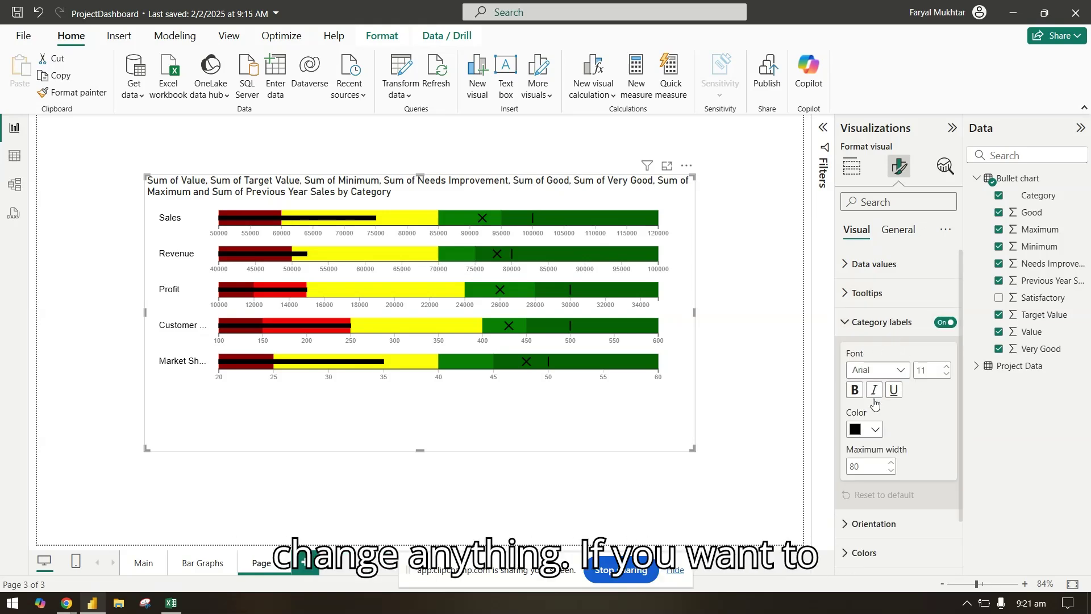
left_click(853, 390)
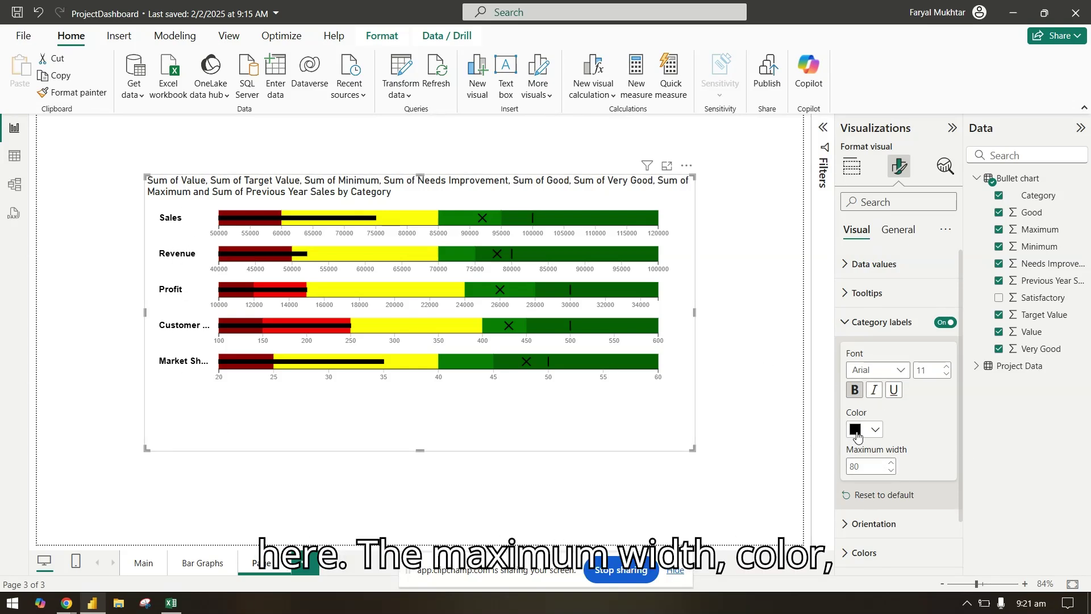
- Try Vertical Top orientation, return to Horizontal Right, and widen the visual to the right
left_click(880, 322)
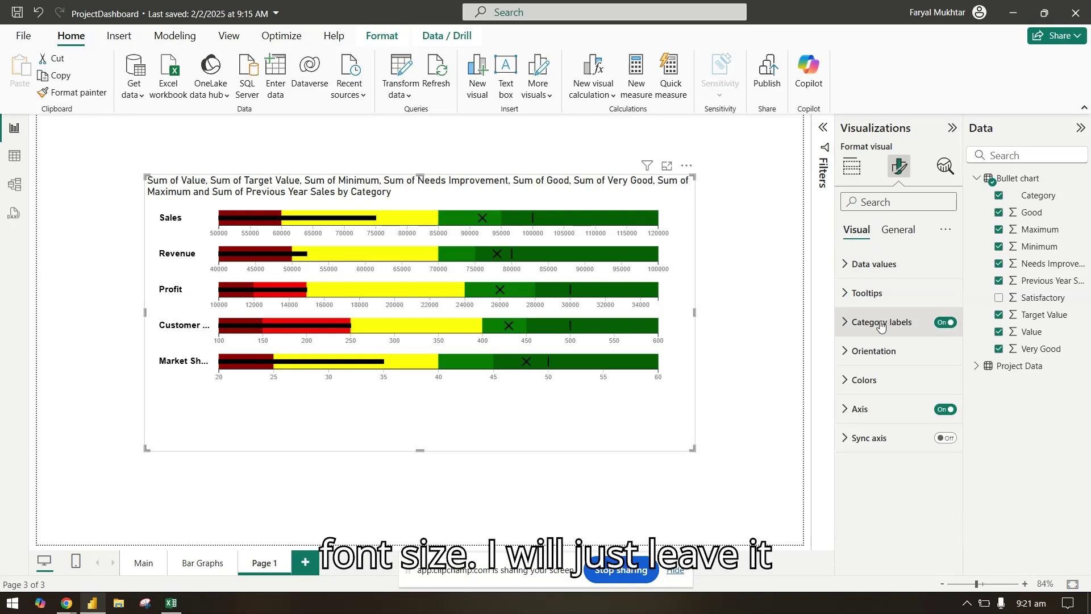
left_click(875, 351)
left_click(933, 401)
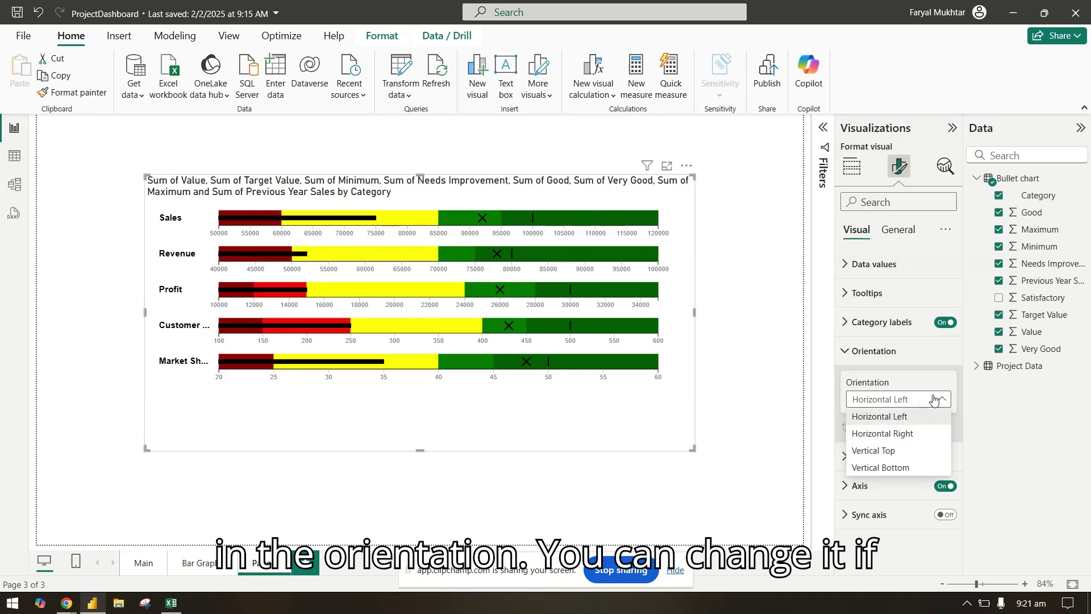
left_click(925, 451)
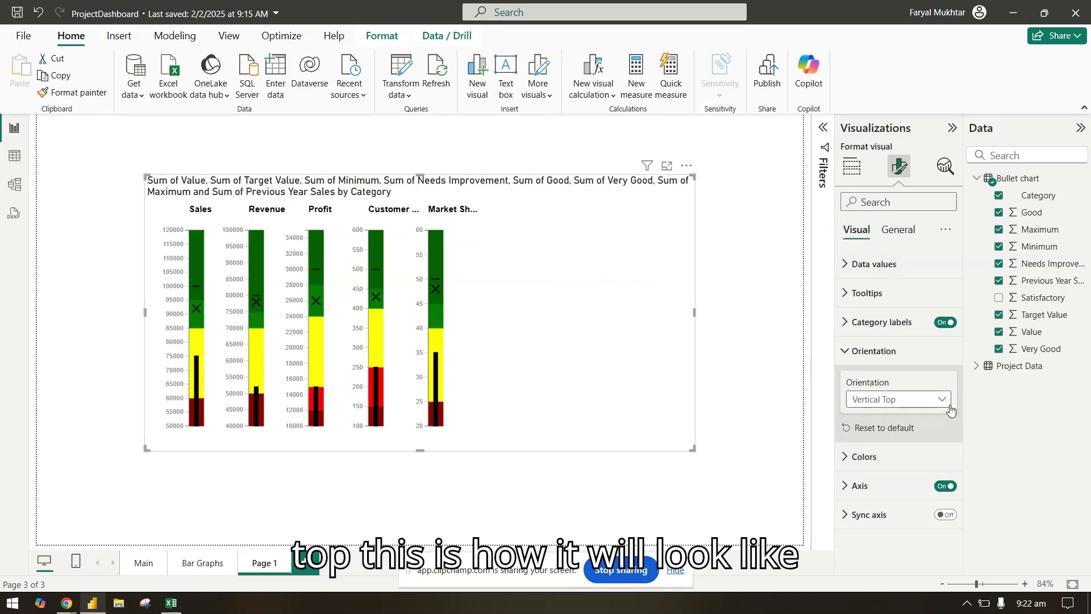
left_click(930, 401)
left_click(926, 434)
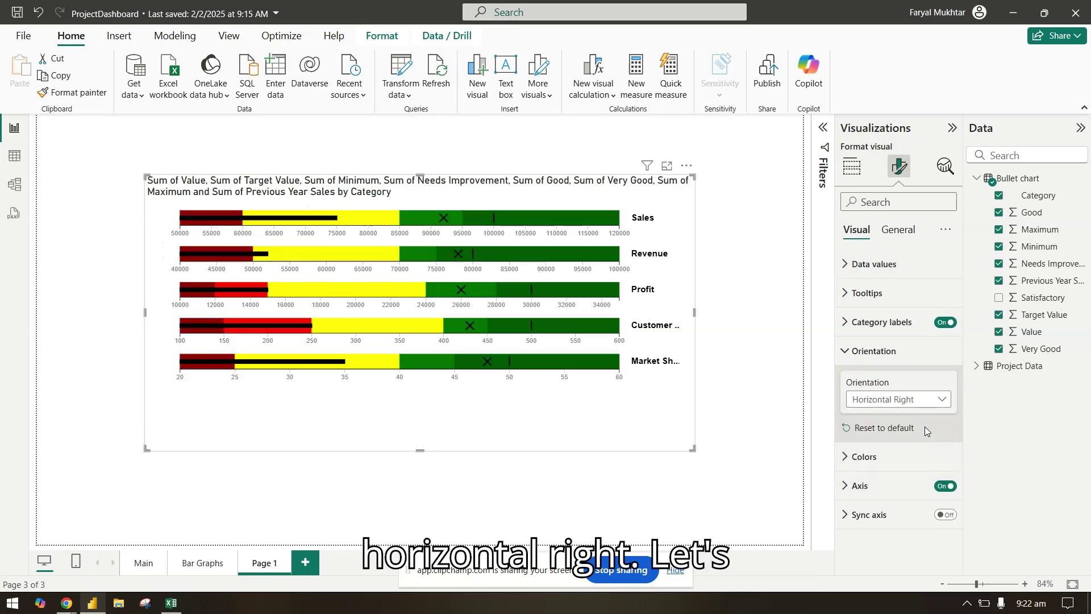
left_click_drag(695, 312, 759, 312)
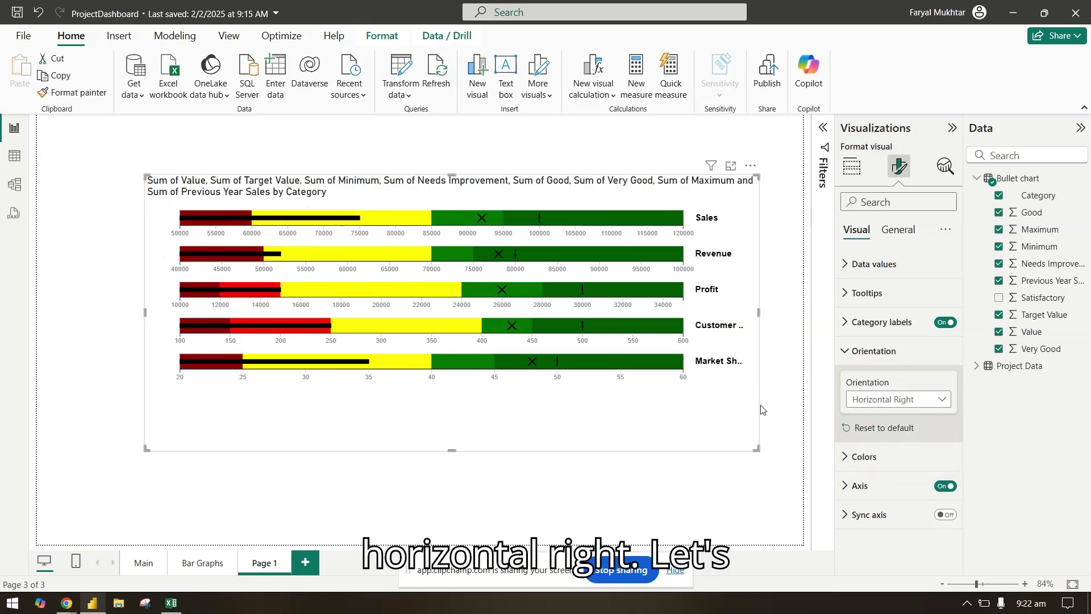
- Review the colour settings unchanged, then toggle the axis labels off and back on
left_click(868, 457)
scroll(893, 418, "down", 3)
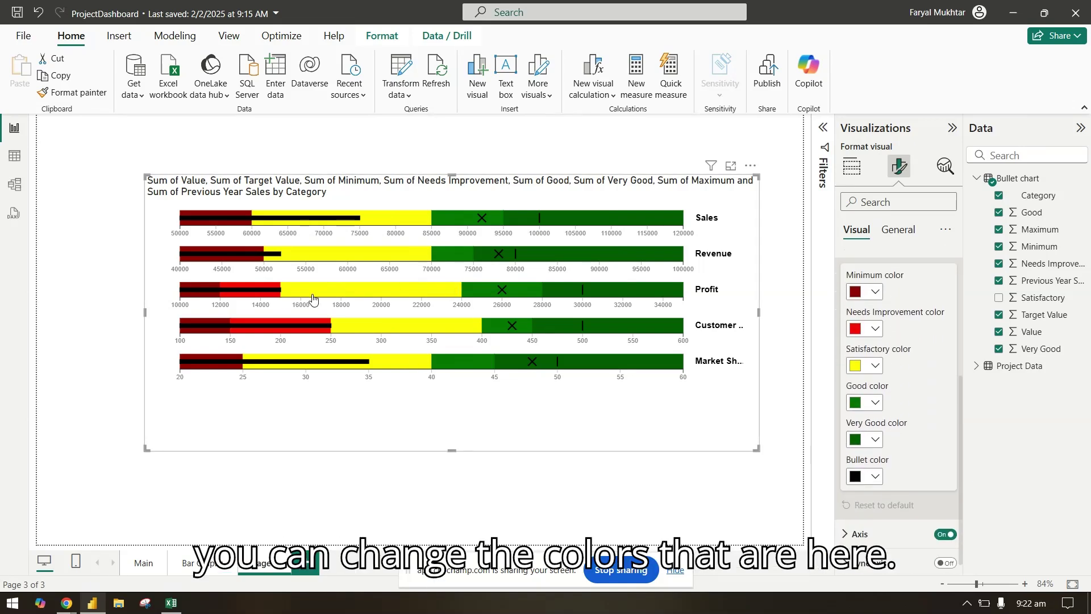
mouse_move(328, 354)
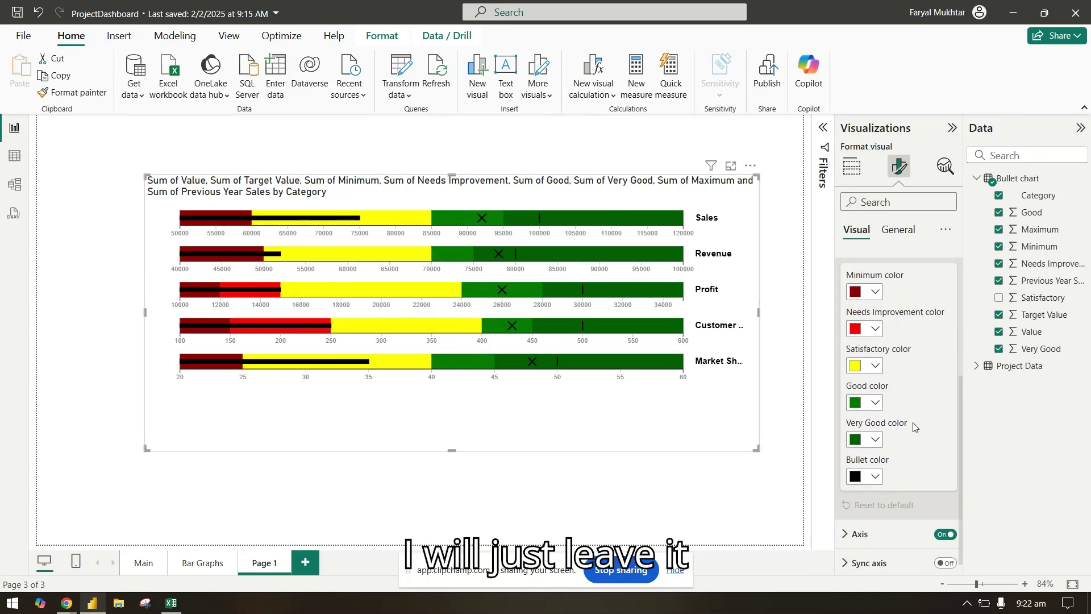
scroll(913, 426, "up", 2)
left_click(881, 315)
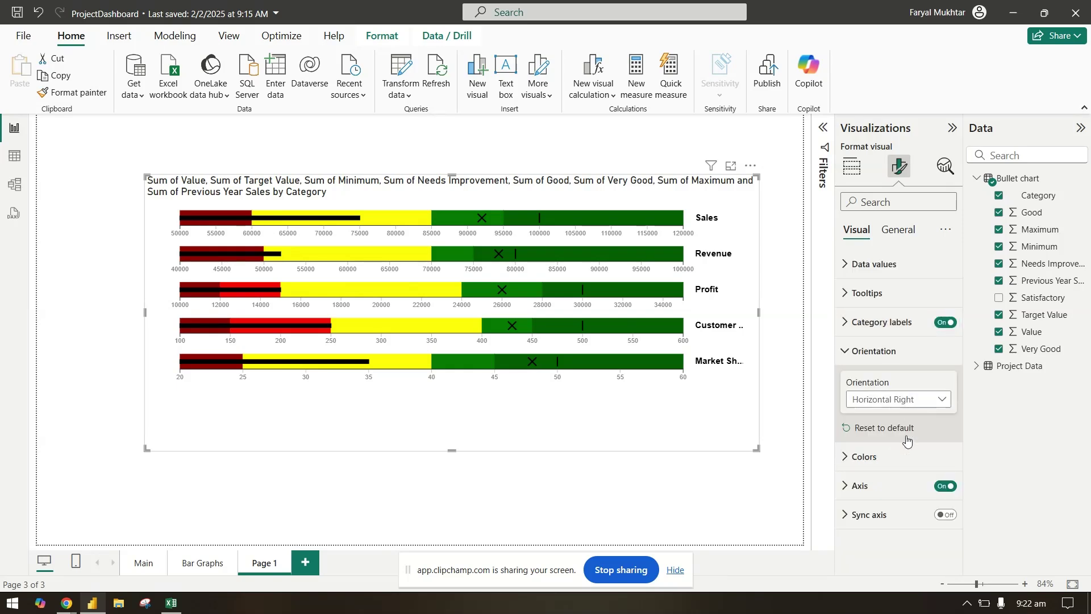
left_click(878, 490)
scroll(919, 467, "down", 2)
left_click(946, 376)
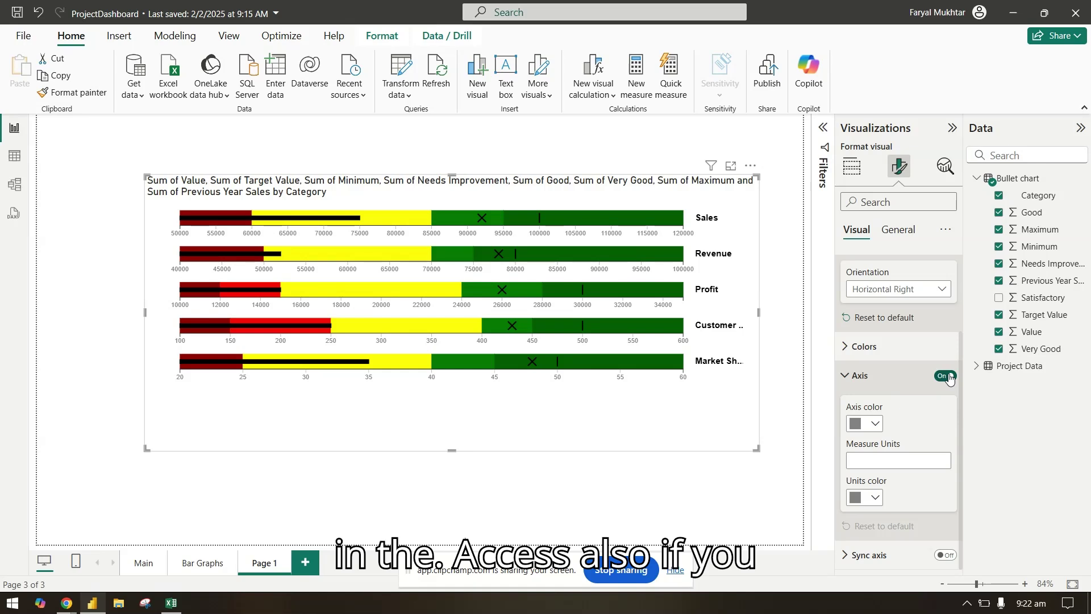
left_click(946, 376)
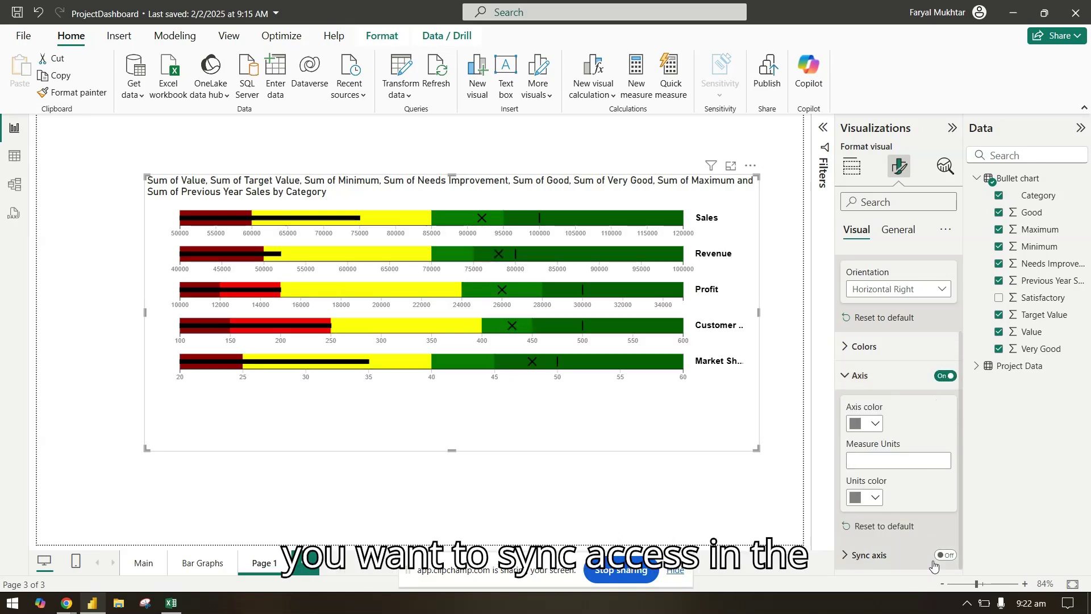
- In the General formatting options, switch the chart's title off
left_click(897, 232)
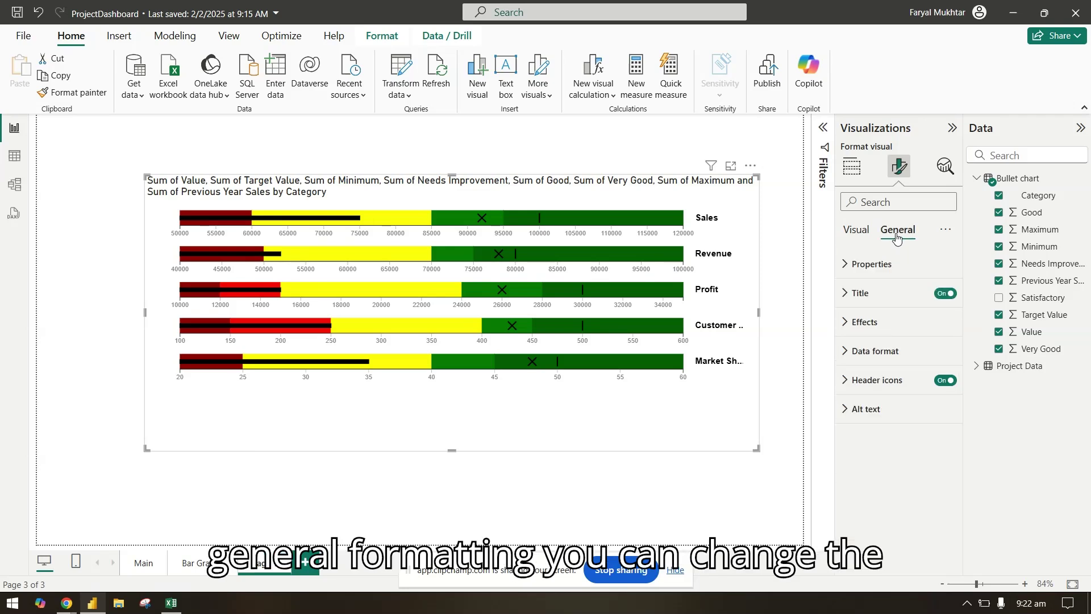
left_click(884, 267)
left_click(884, 267)
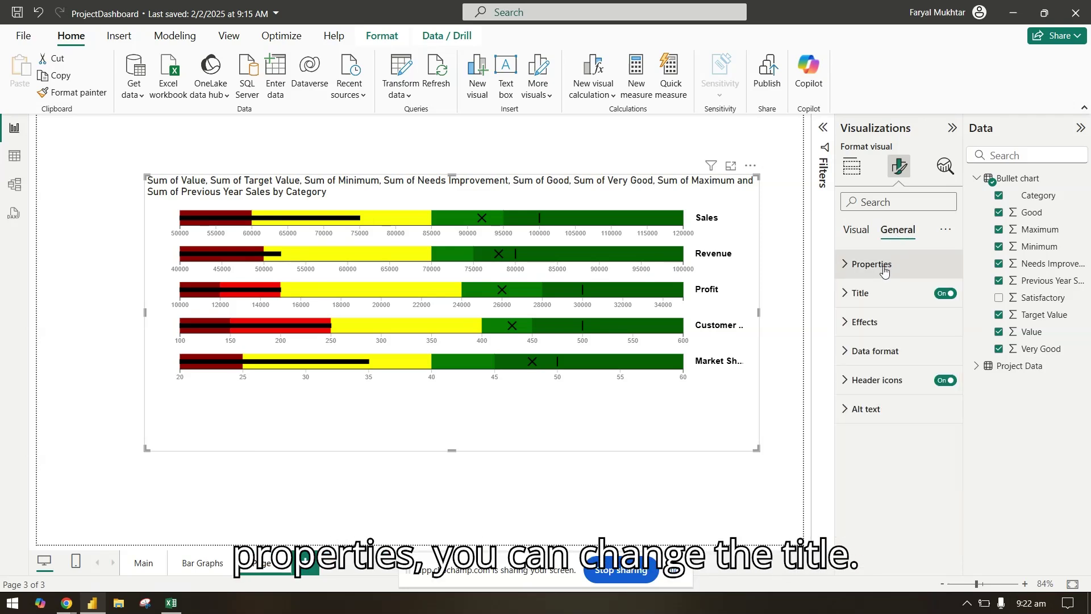
left_click(886, 293)
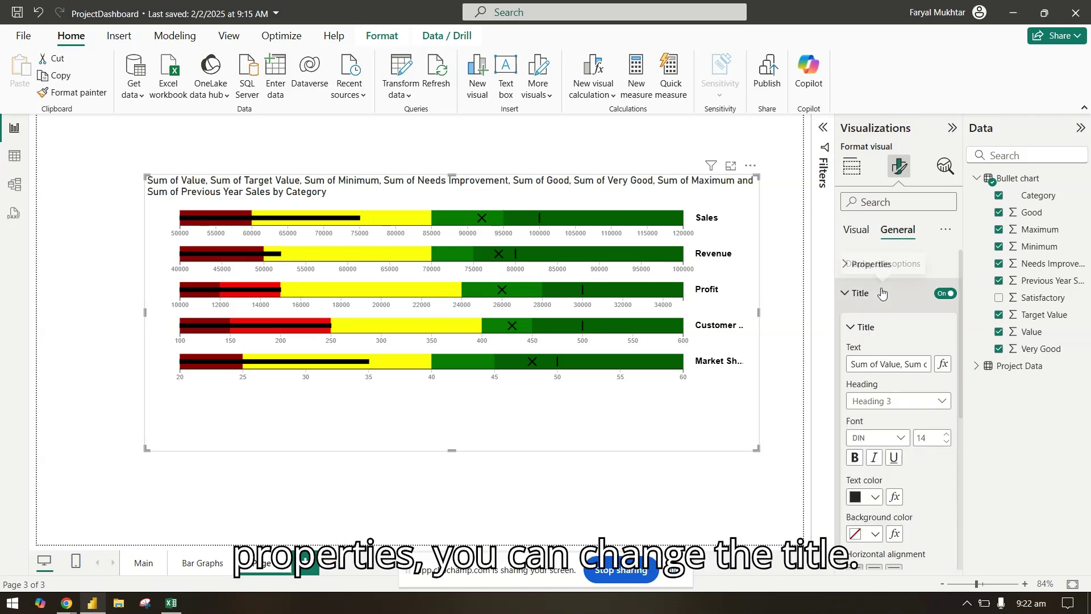
left_click(944, 293)
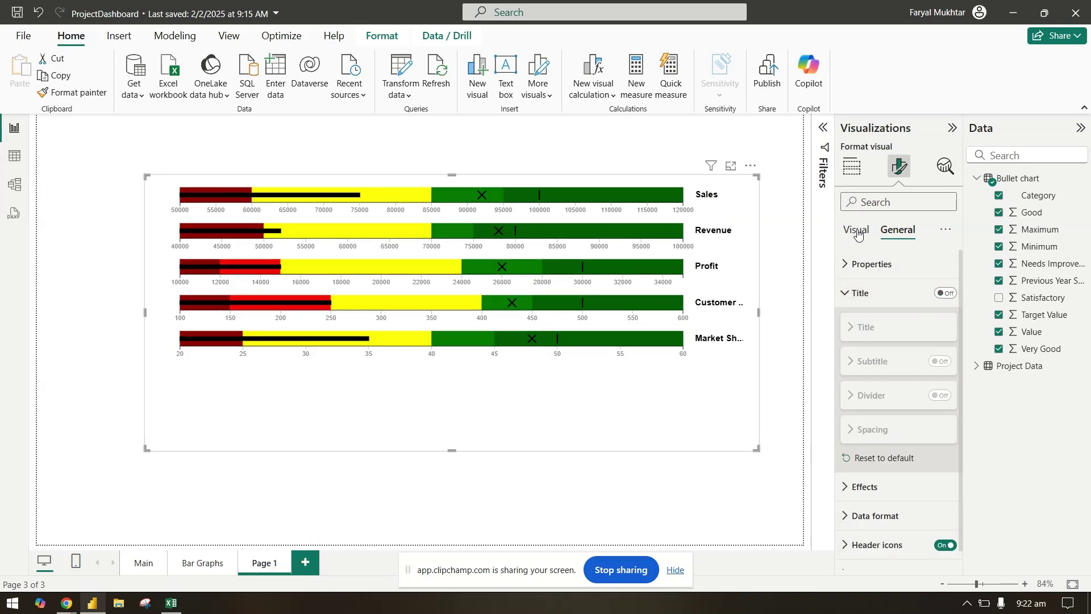
left_click(873, 292)
- Give the chart a light grey background, border and shadow, shorten it, and move it up-left
left_click(865, 320)
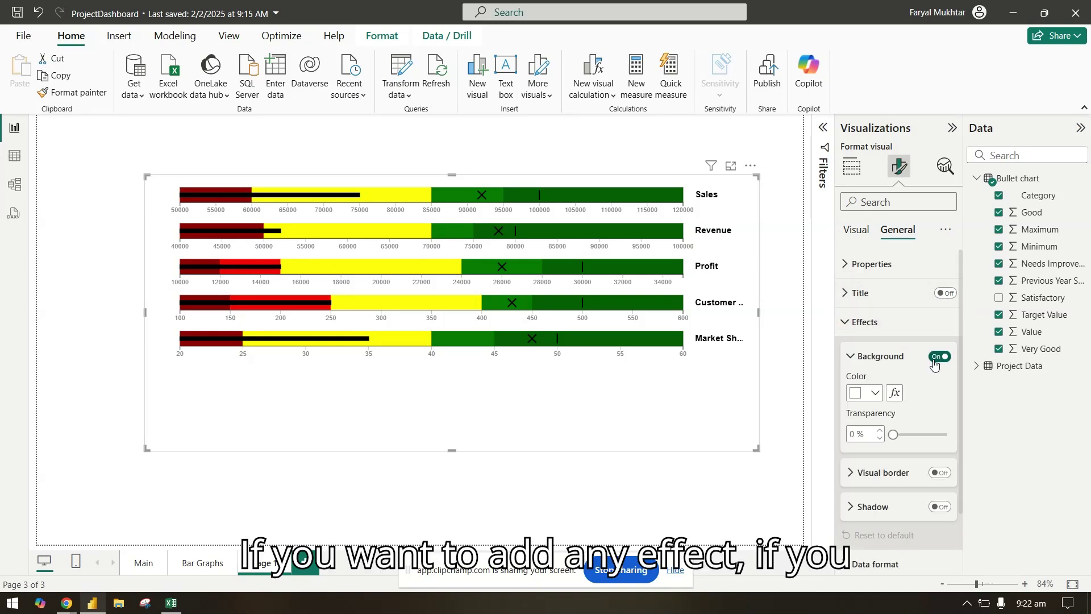
left_click(875, 393)
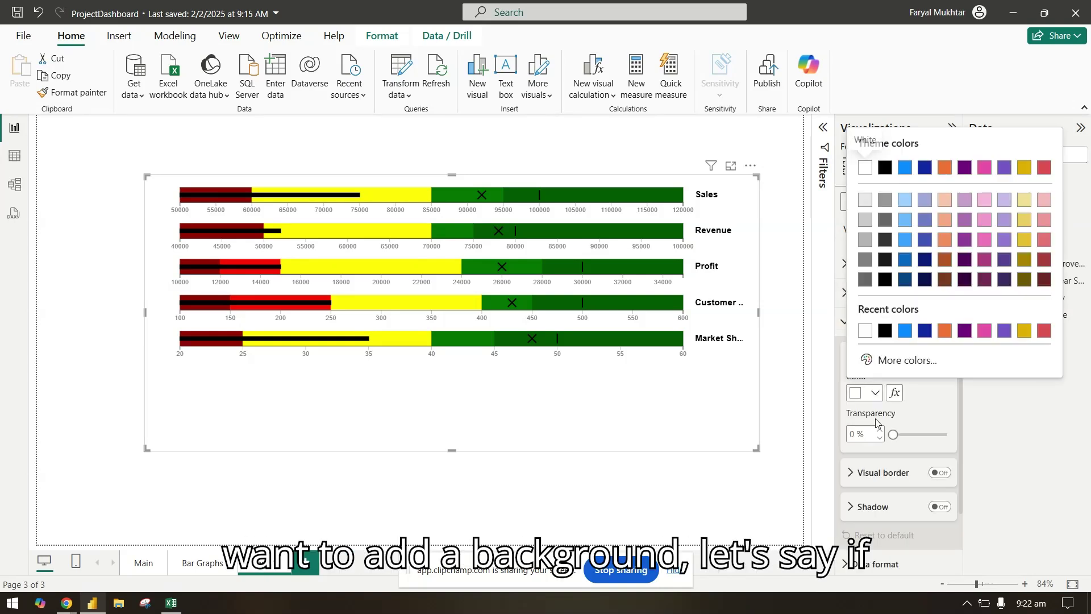
left_click(864, 199)
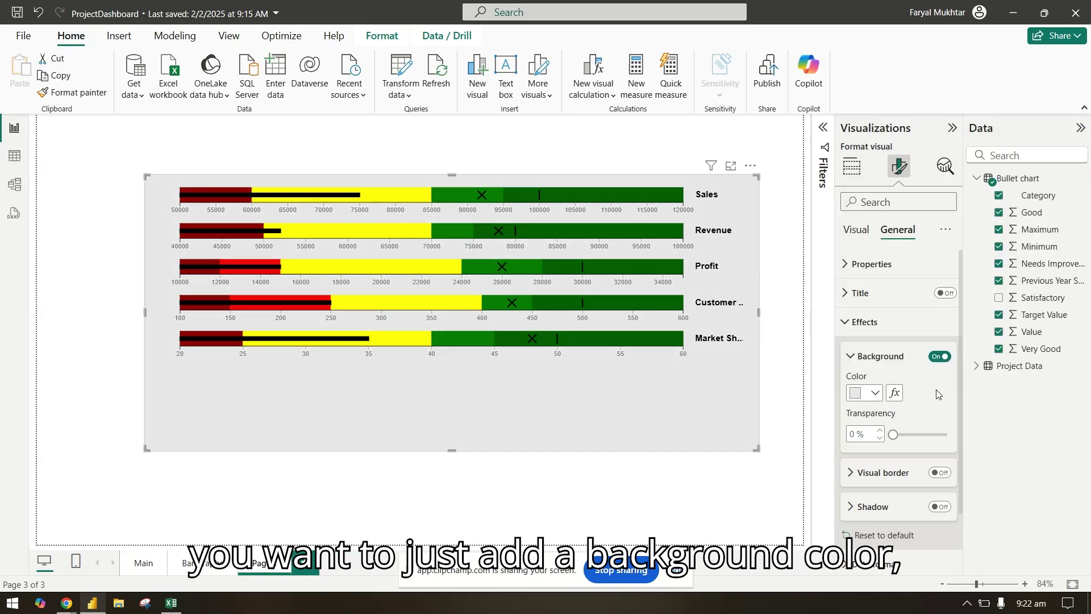
left_click_drag(453, 451, 459, 371)
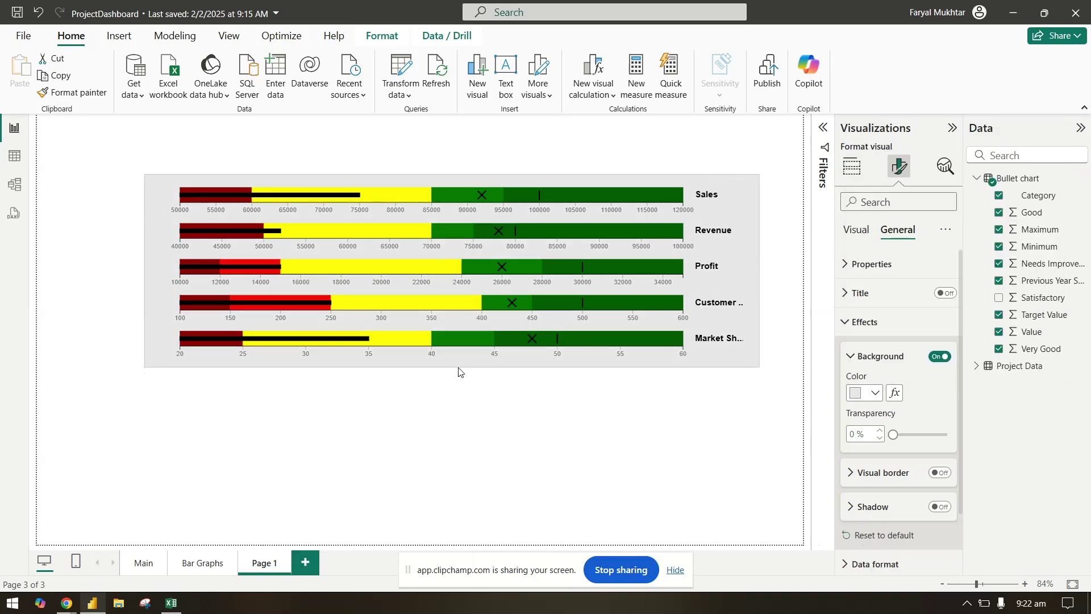
left_click(888, 357)
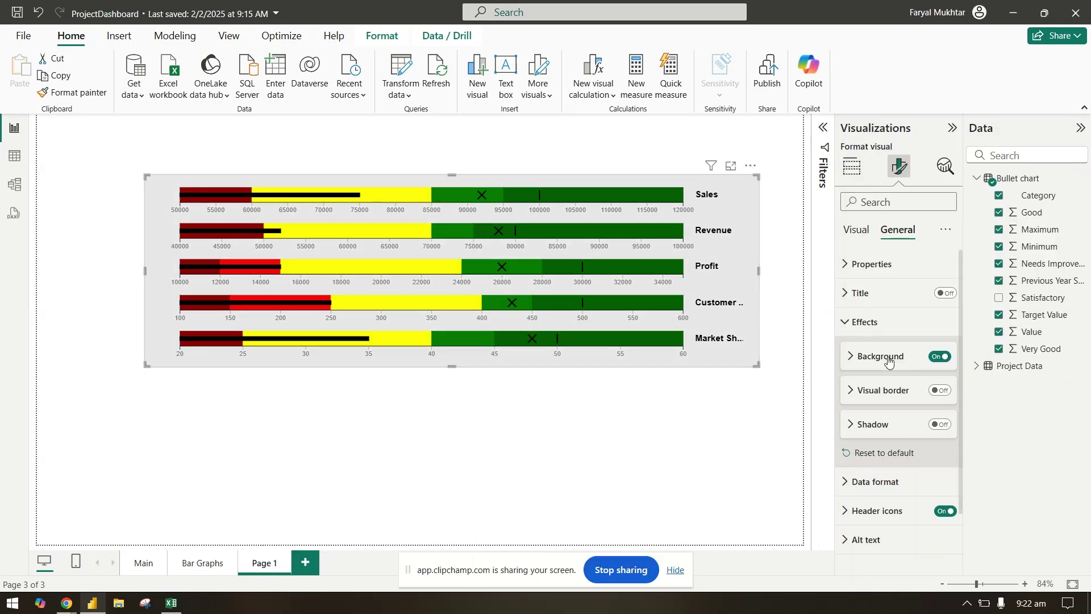
left_click(940, 391)
left_click(940, 424)
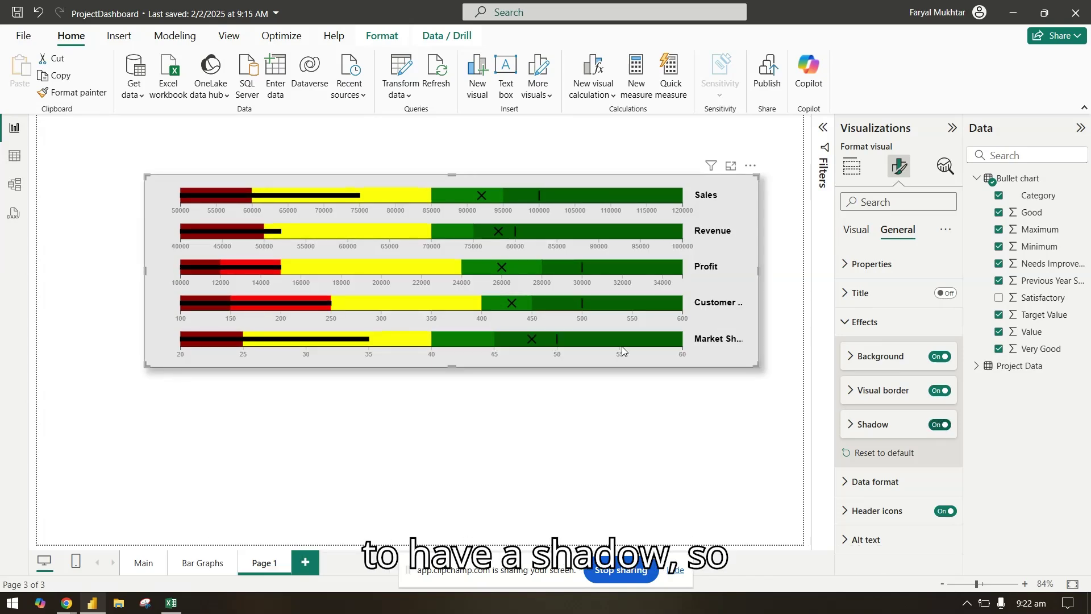
left_click_drag(547, 176, 497, 240)
left_click(489, 200)
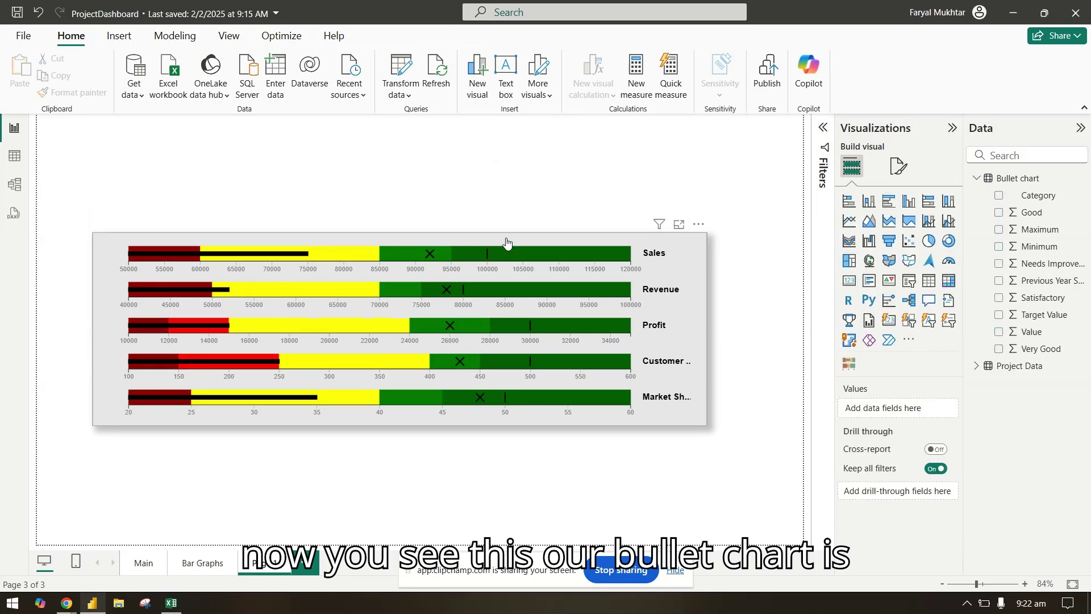
- Reselect the chart and set Data format's Apply settings to Sum of Value, leaving the number format unchanged
left_click(546, 263)
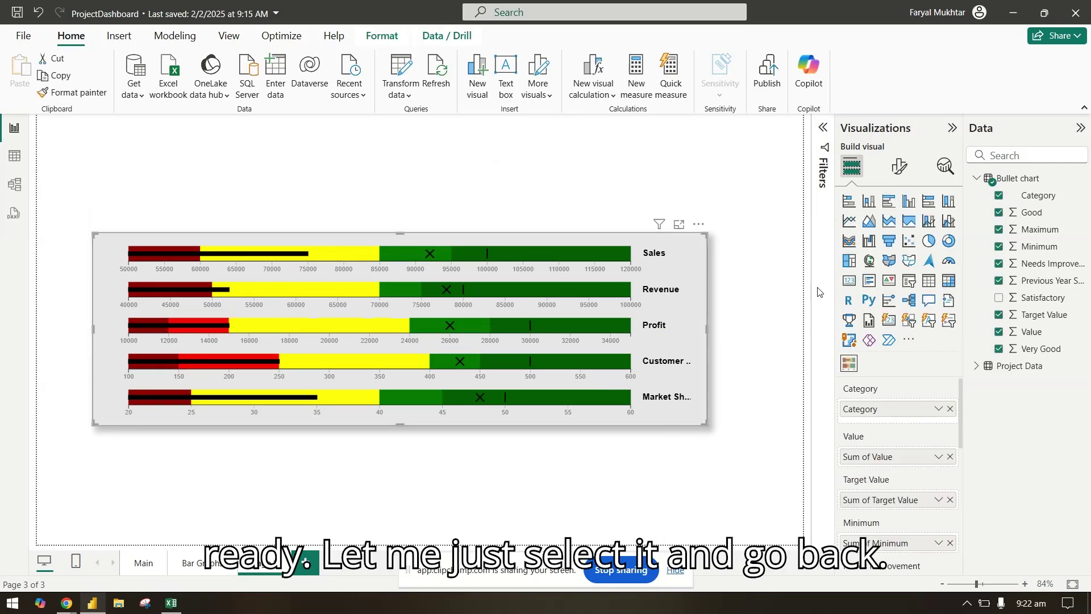
left_click(898, 167)
left_click(908, 232)
left_click(884, 355)
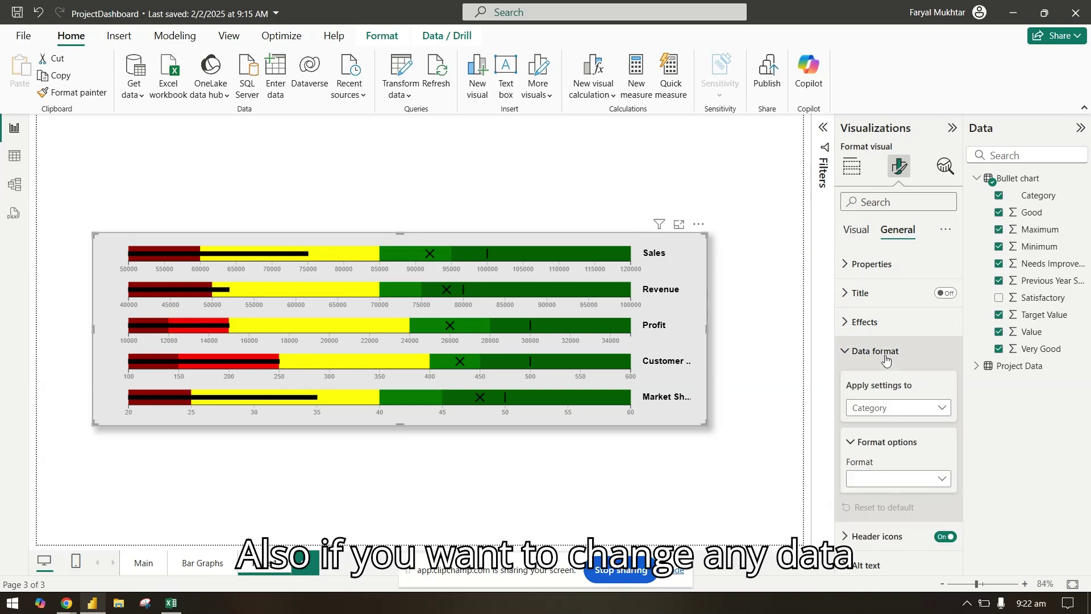
left_click(921, 408)
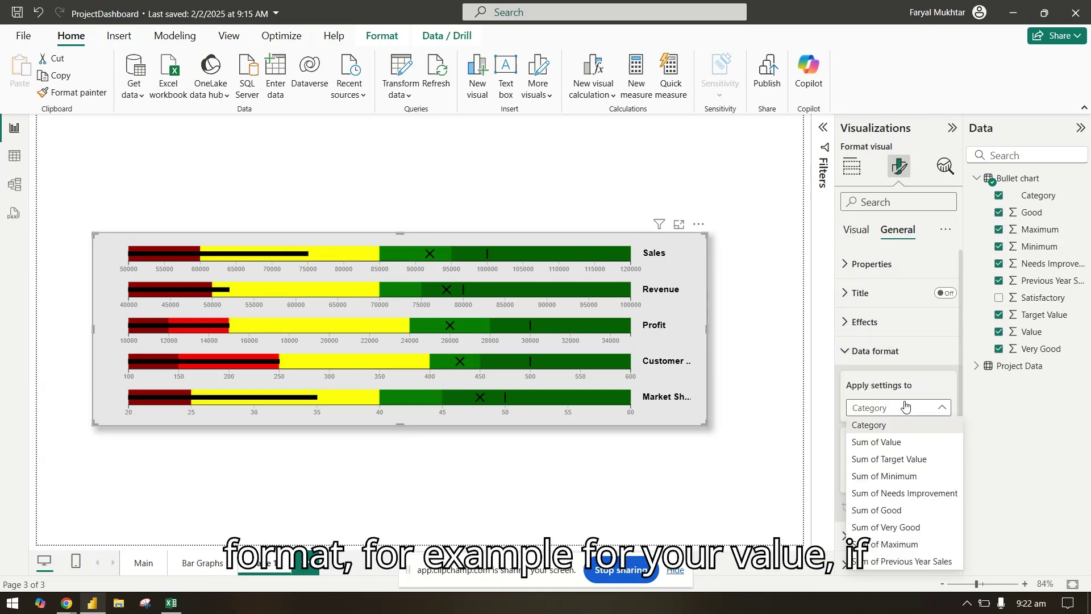
left_click(919, 442)
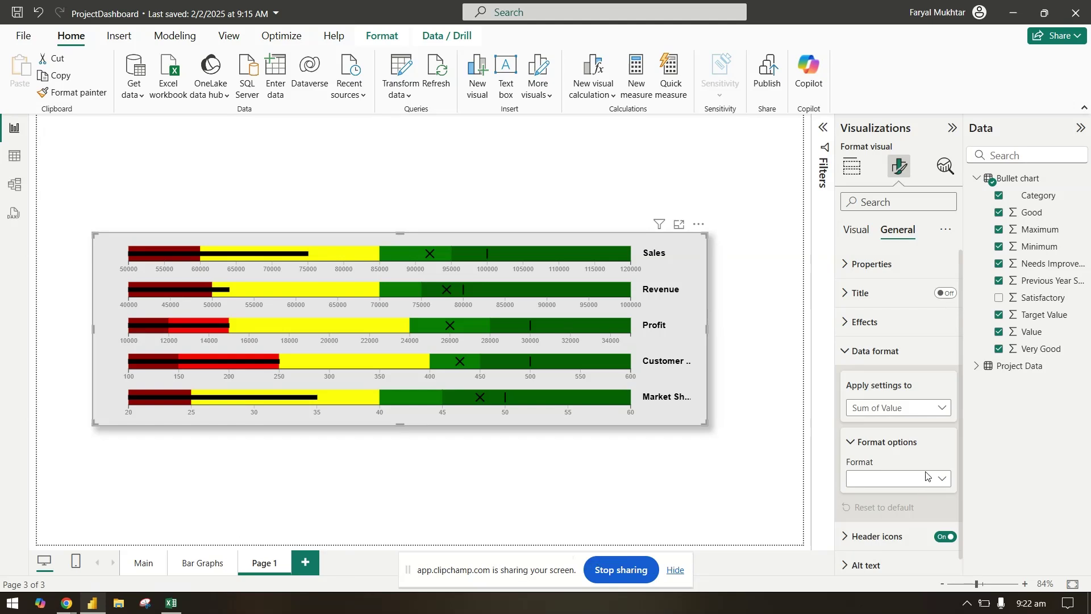
left_click(924, 479)
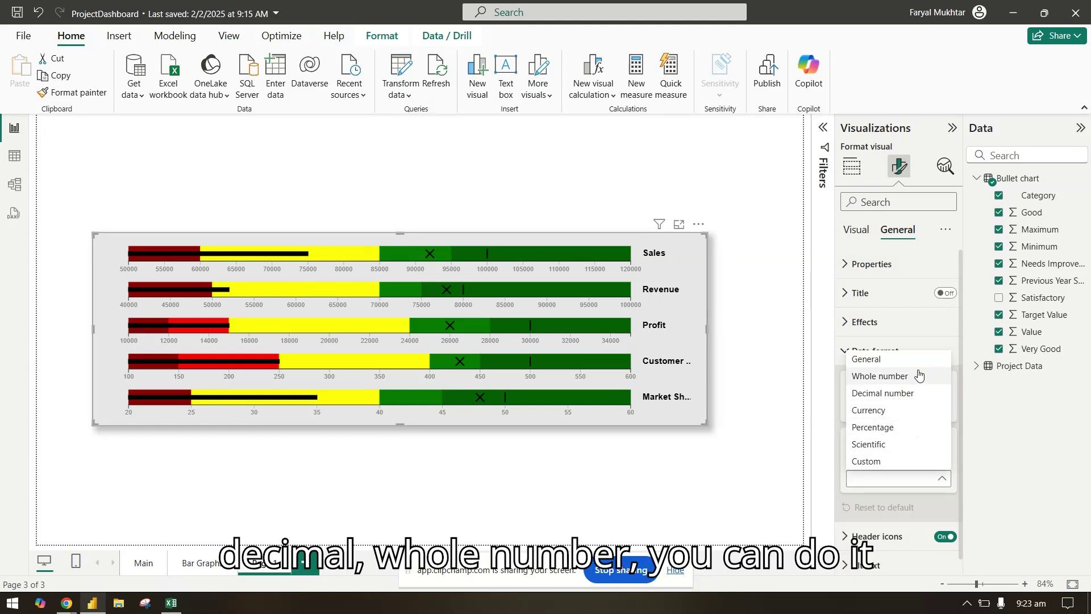
left_click(925, 497)
left_click(912, 409)
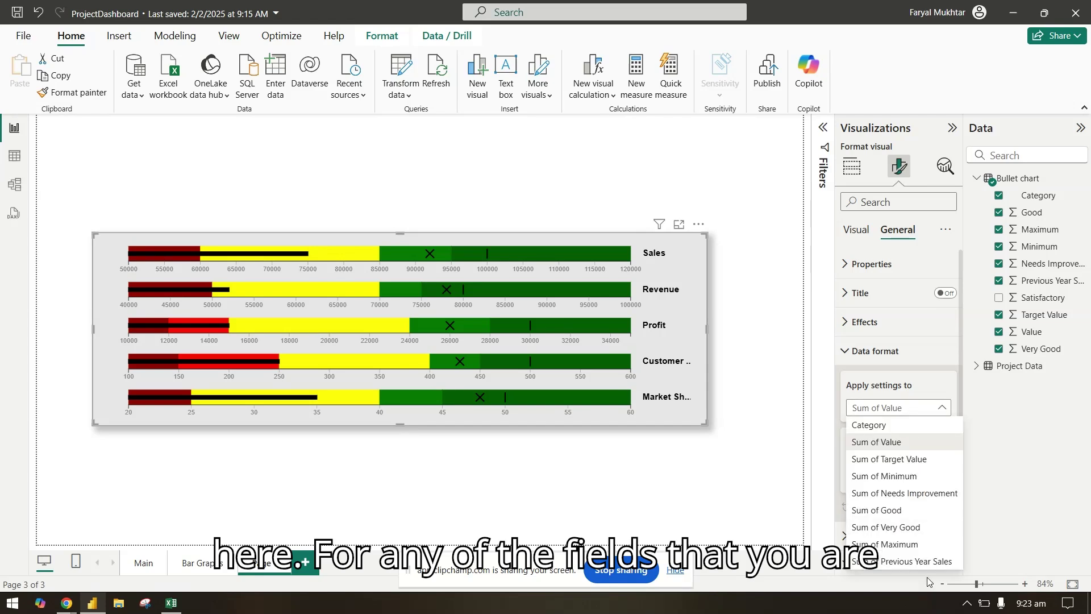
left_click(937, 383)
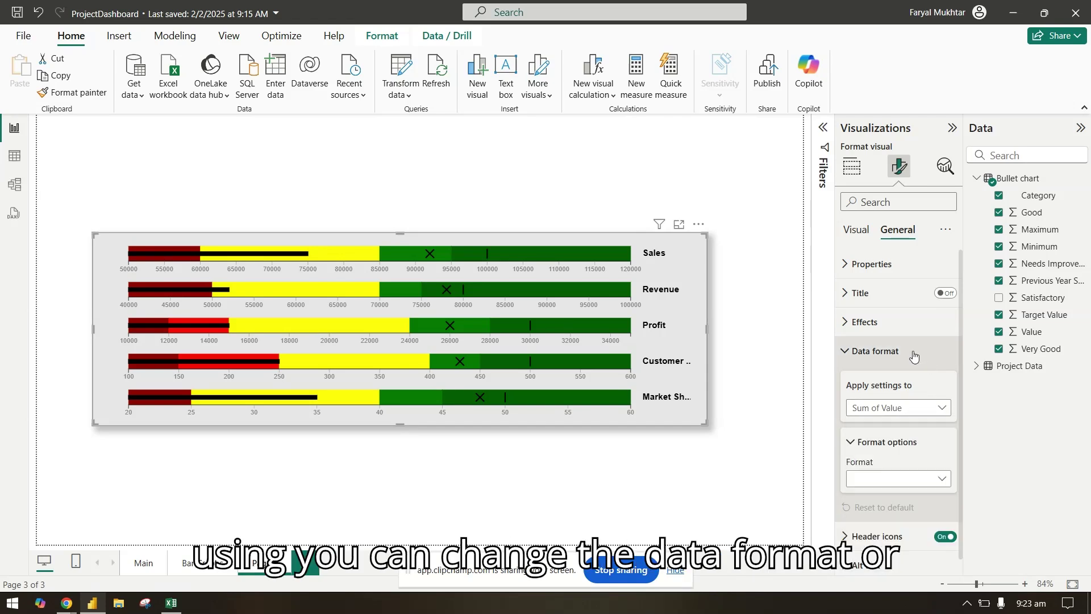
left_click(913, 356)
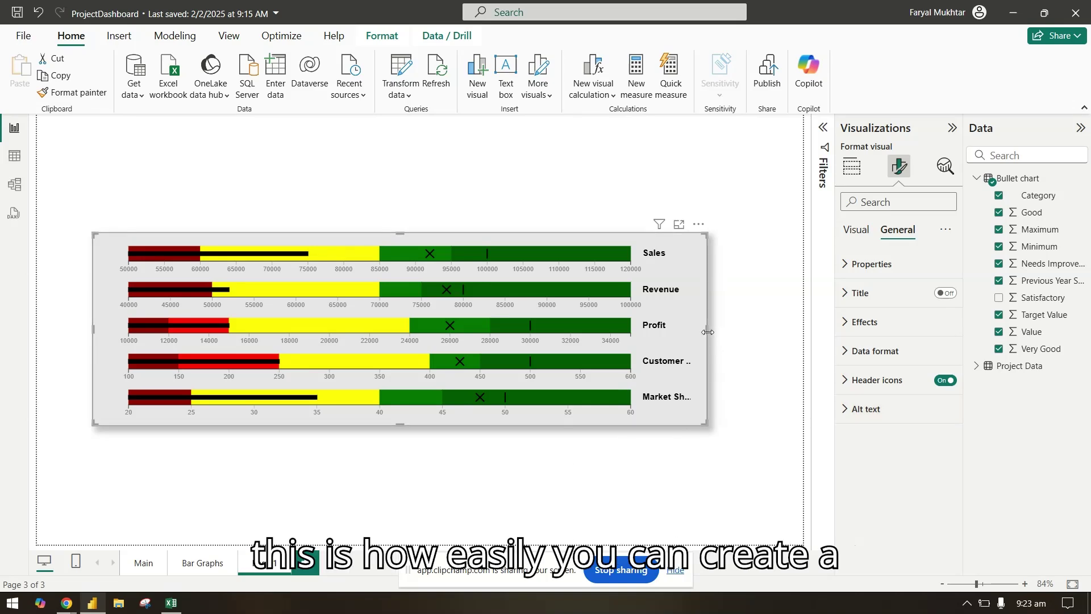
- Widen the bullet chart slightly and show its Category, Value, Target Value and Minimum fields
mouse_move(707, 331)
left_mouse_down()
mouse_move(721, 329)
mouse_move(710, 329)
left_mouse_up()
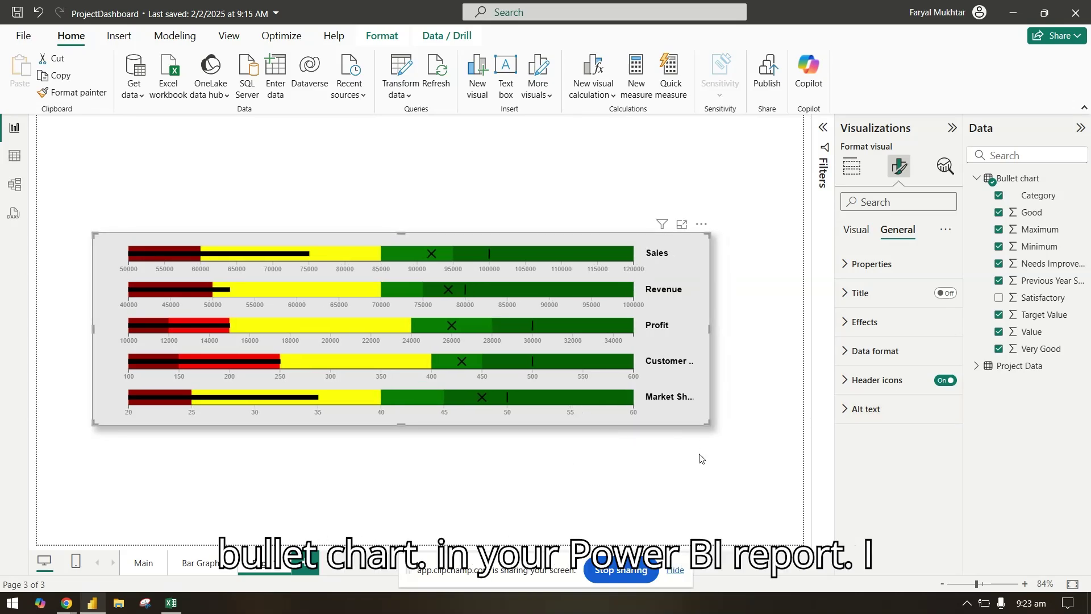
left_click(851, 166)
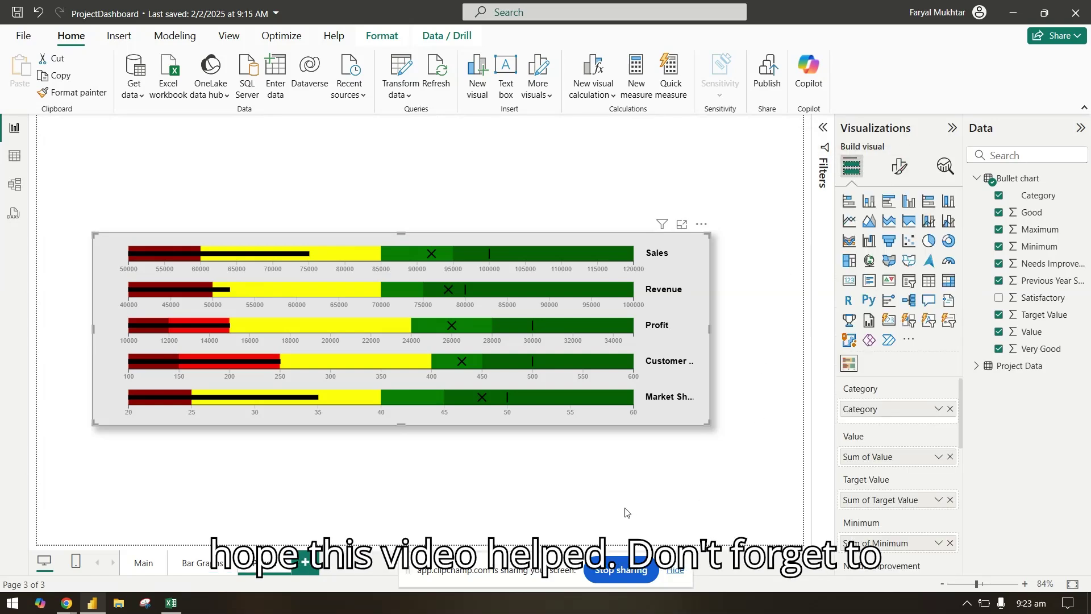